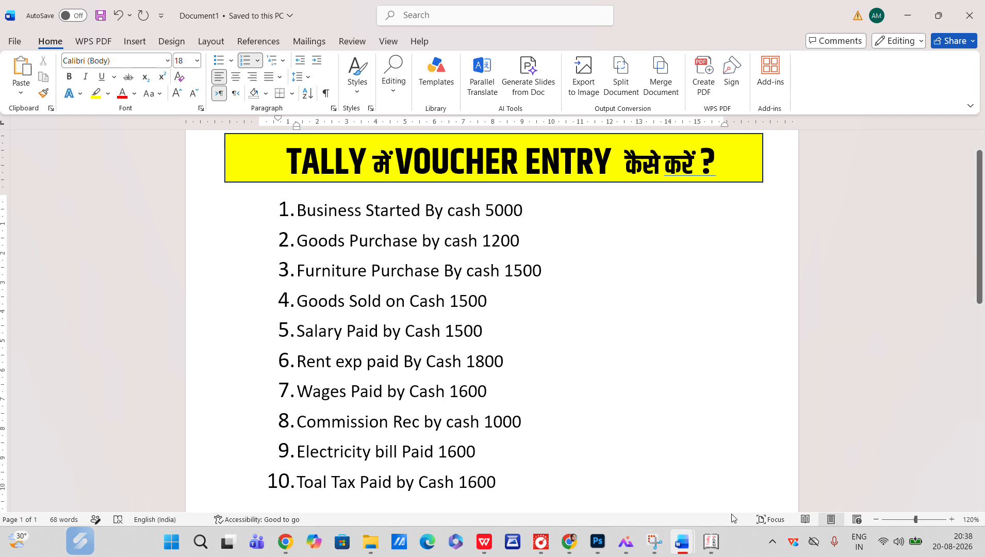
Review the first transaction in the document, highlighting 'Business Started By cash 5000' and the words 'Business Started'
left_click(712, 549)
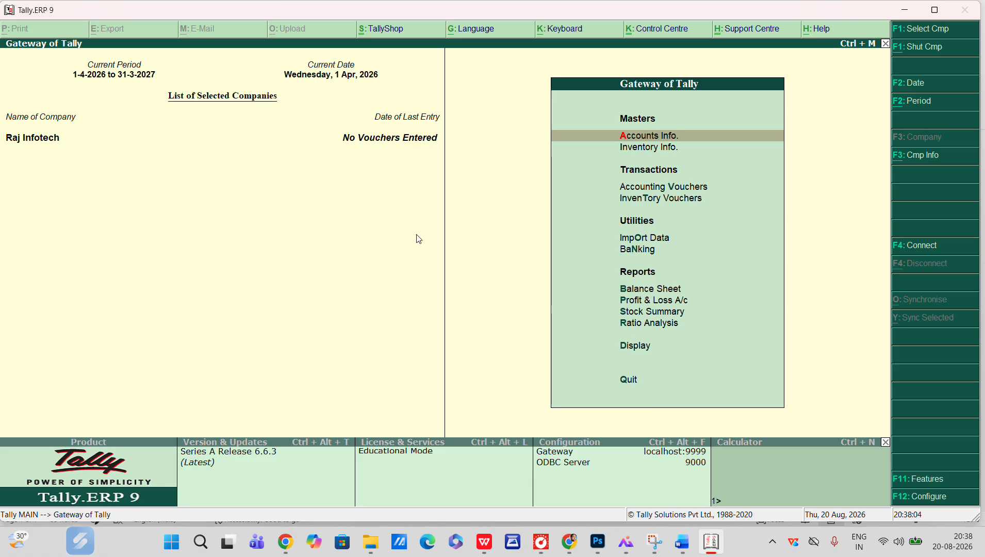
key("alt+Tab")
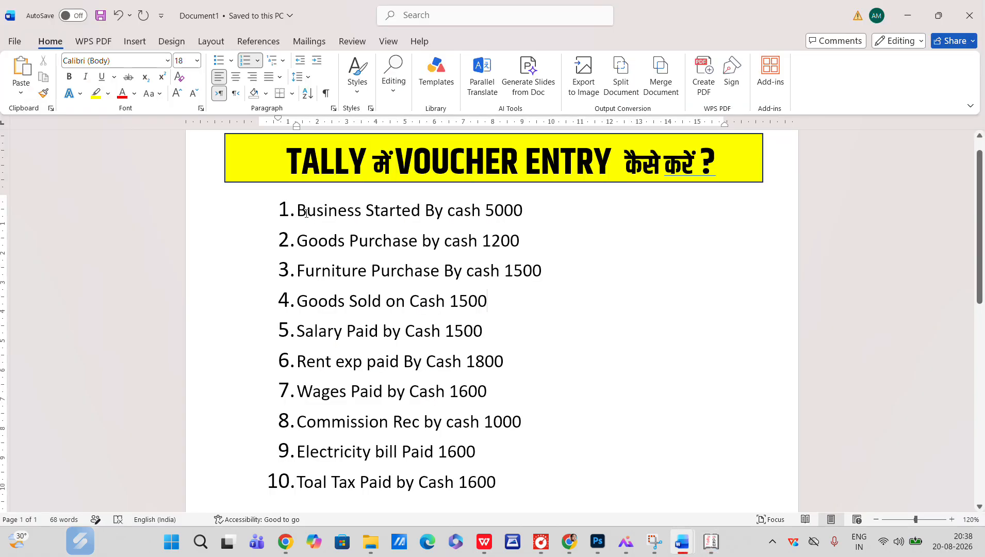
left_click_drag(298, 209, 527, 211)
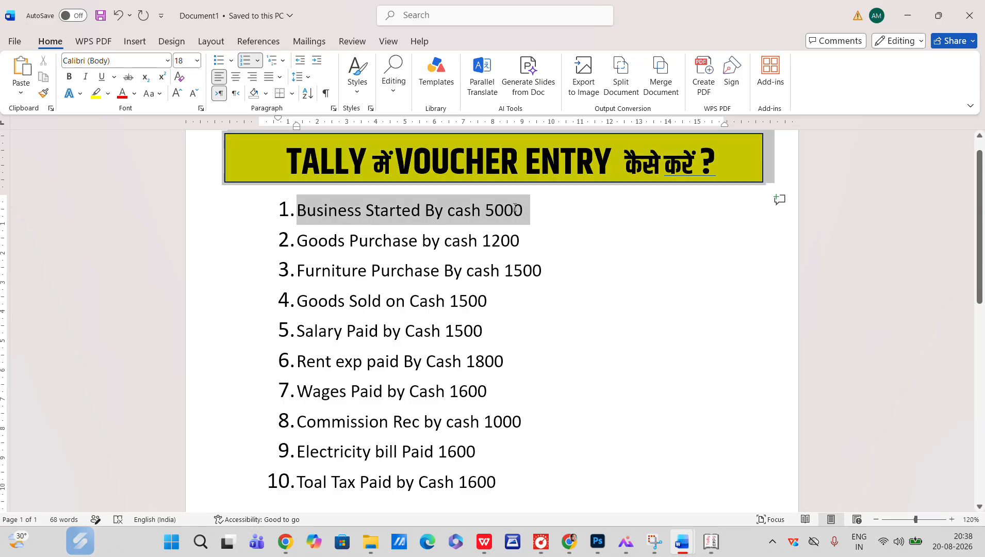
left_click(468, 242)
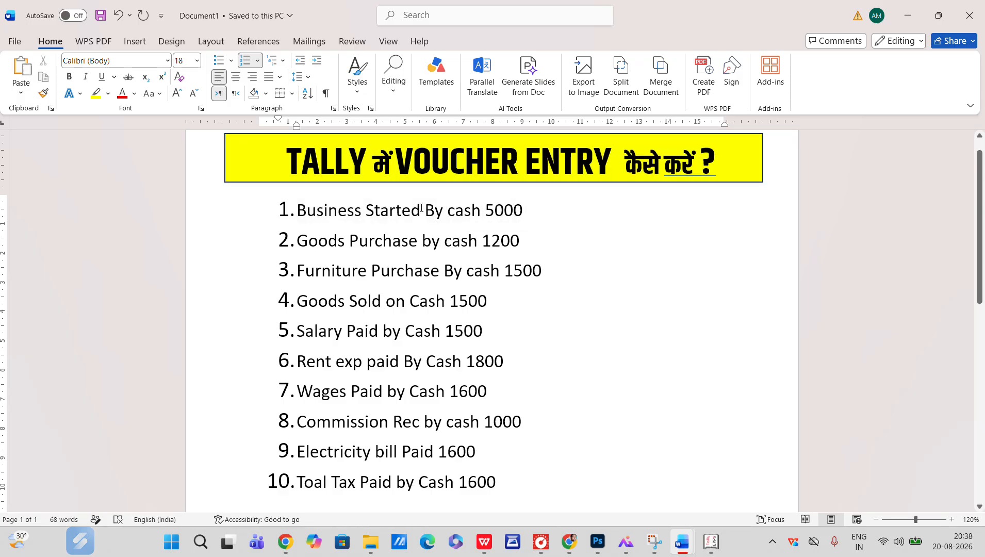
left_click_drag(421, 209, 310, 220)
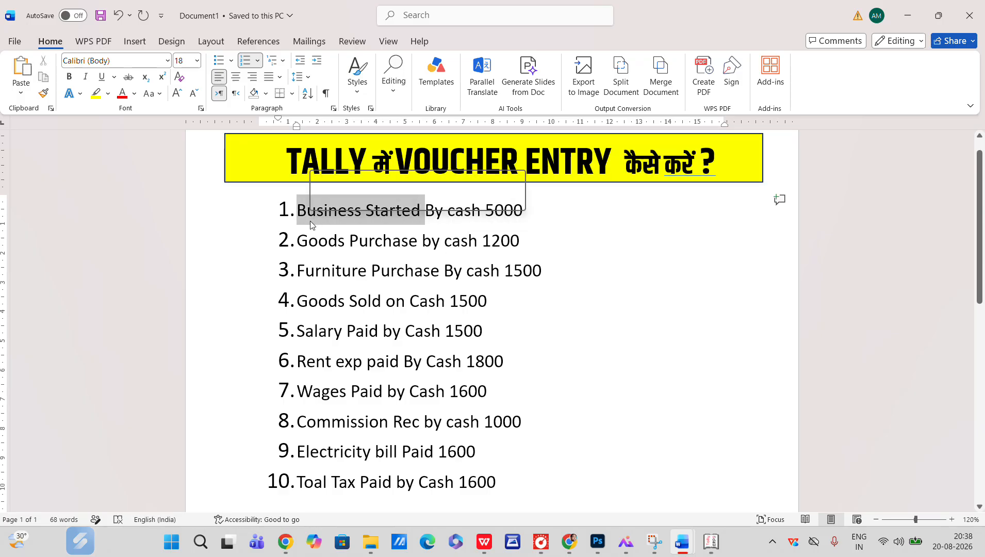
left_click(455, 279)
Switch to Tally, open single ledger creation, and create a ledger named CAPITAL A/C under Capital Account
key("alt+Tab")
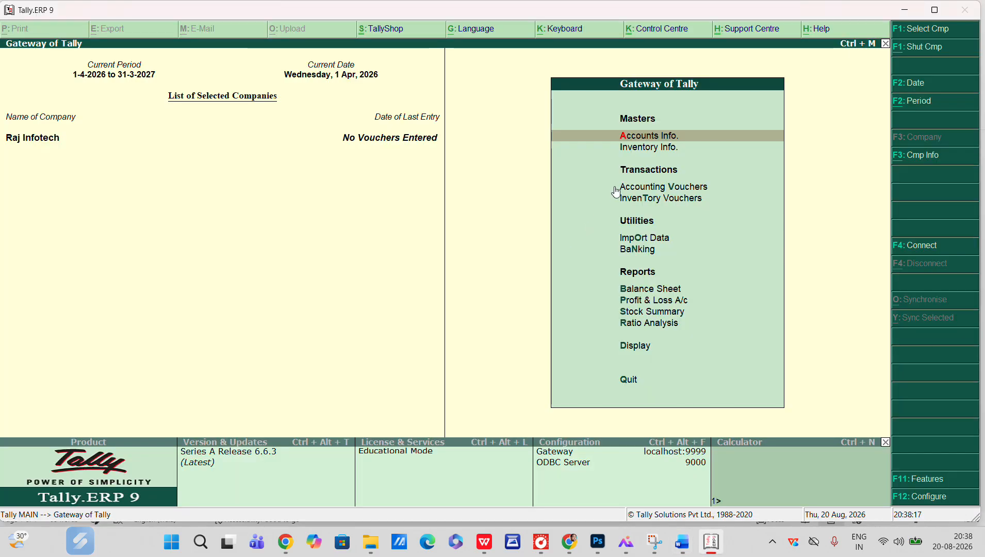
key("Return")
key("Return")
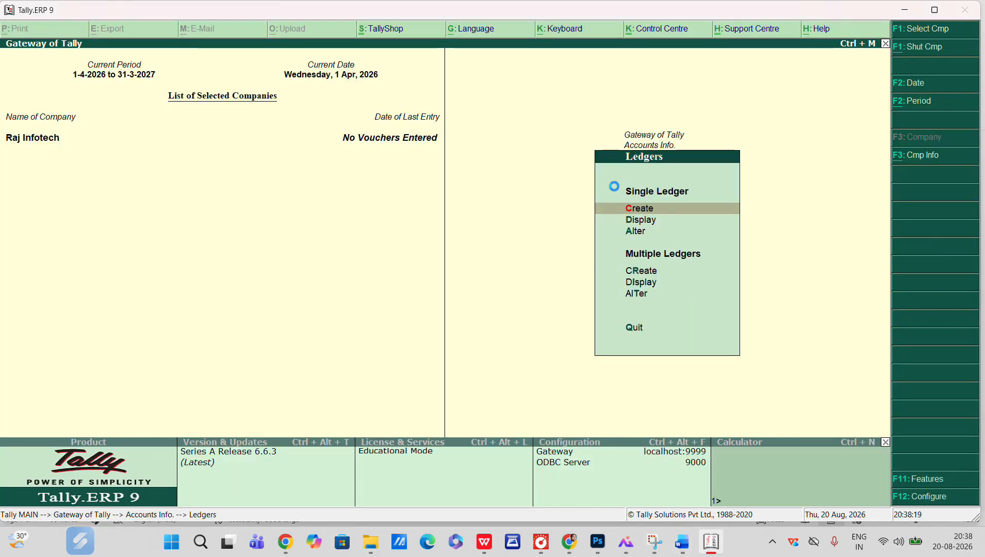
key("Return")
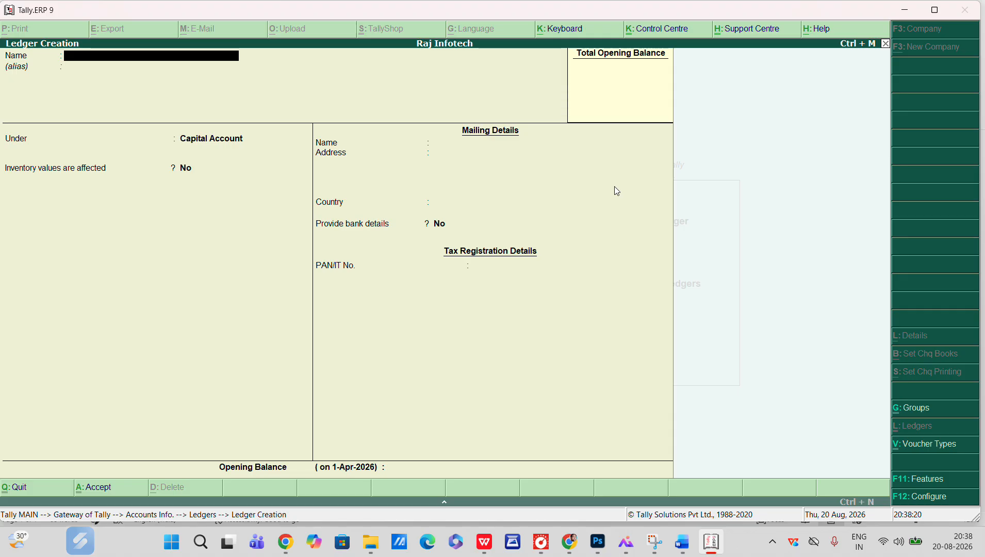
type("CAPITAL A/C")
key("Return")
key("Return")
key("Return")
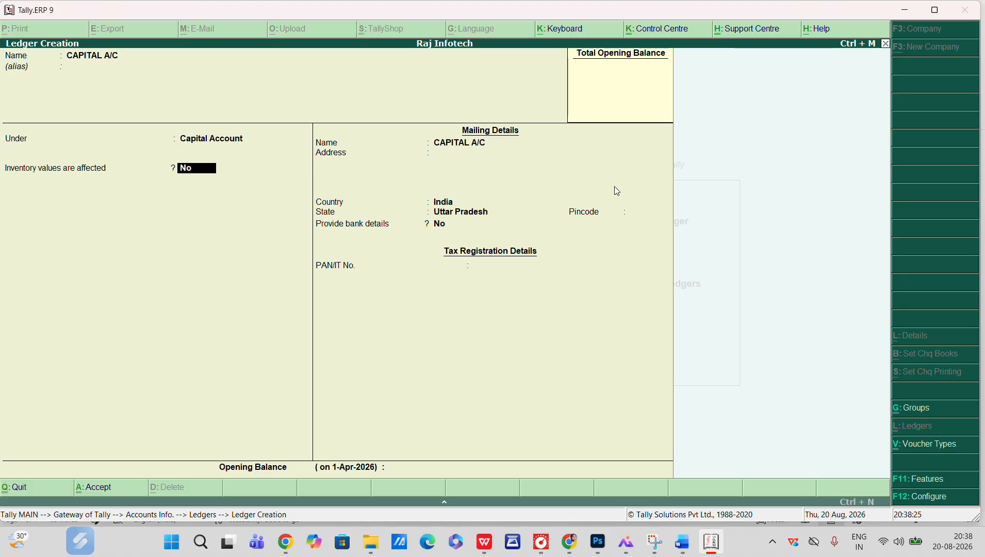
key("ctrl+a")
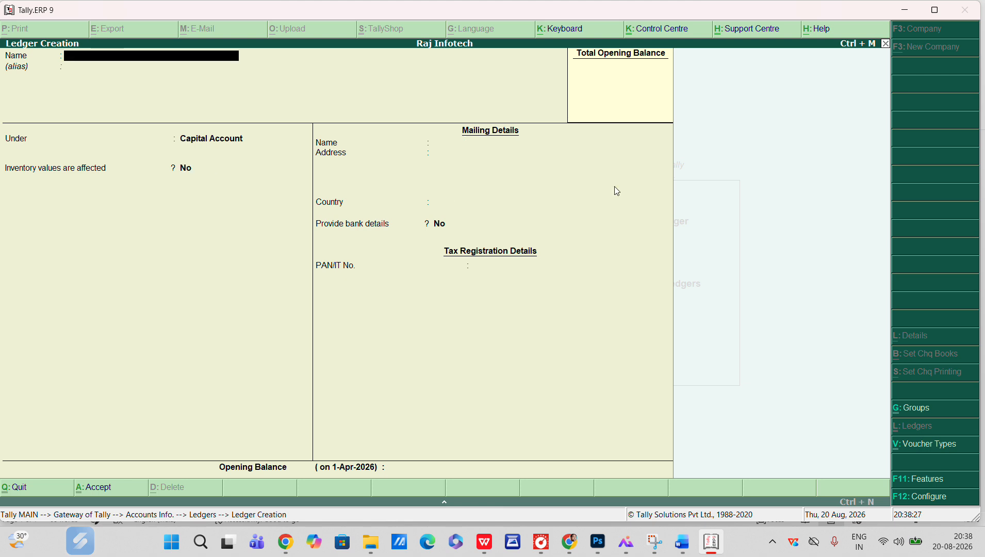
Review the second transaction in the document, highlighting 'Goods Purchase by cash 1200' and the words 'Goods Purchase'
key("alt+Tab")
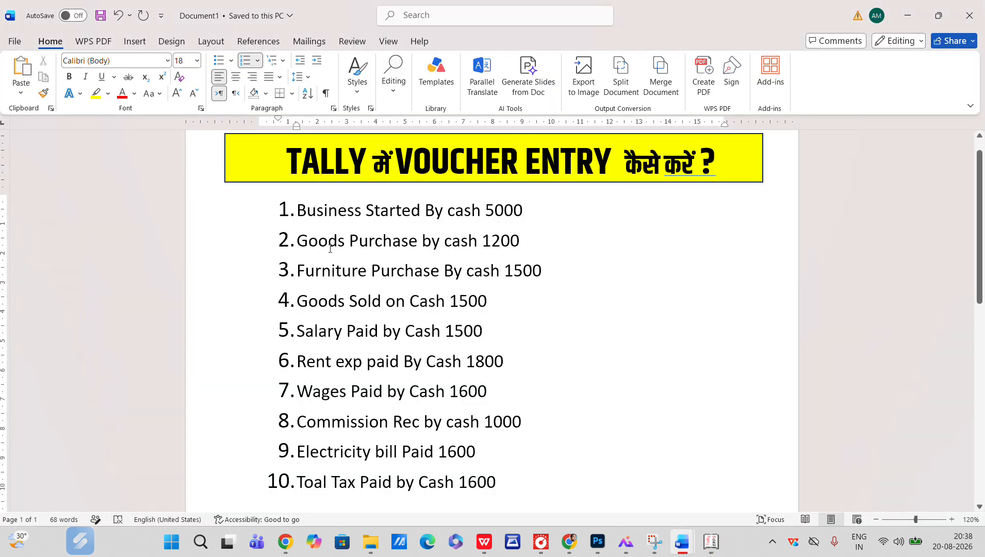
left_click_drag(302, 242, 509, 249)
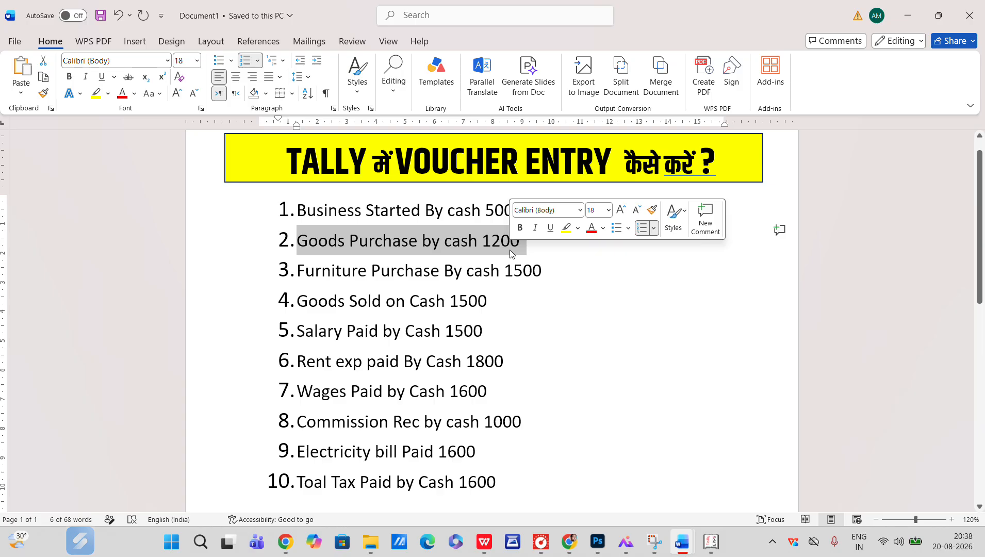
left_click(315, 270)
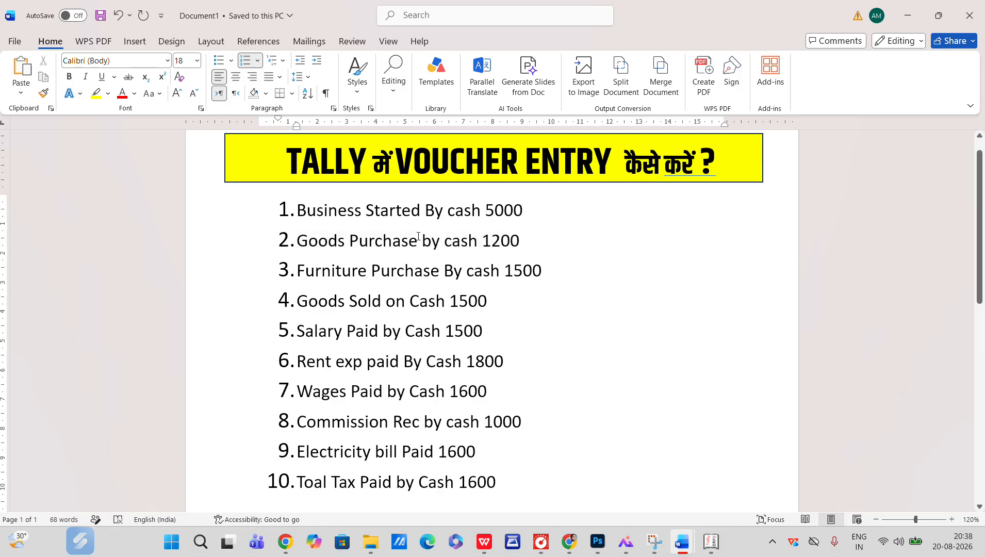
left_click_drag(417, 238, 307, 248)
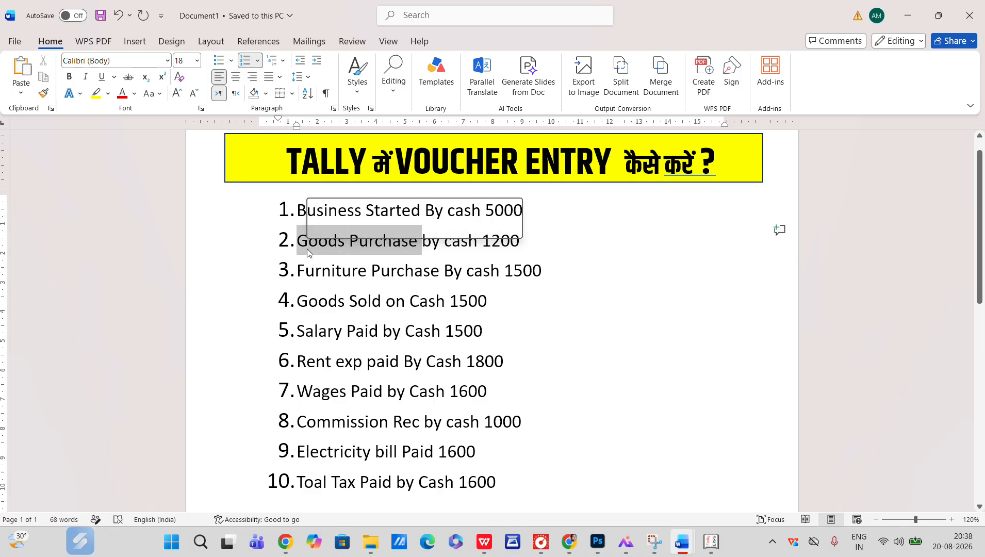
left_click(383, 273)
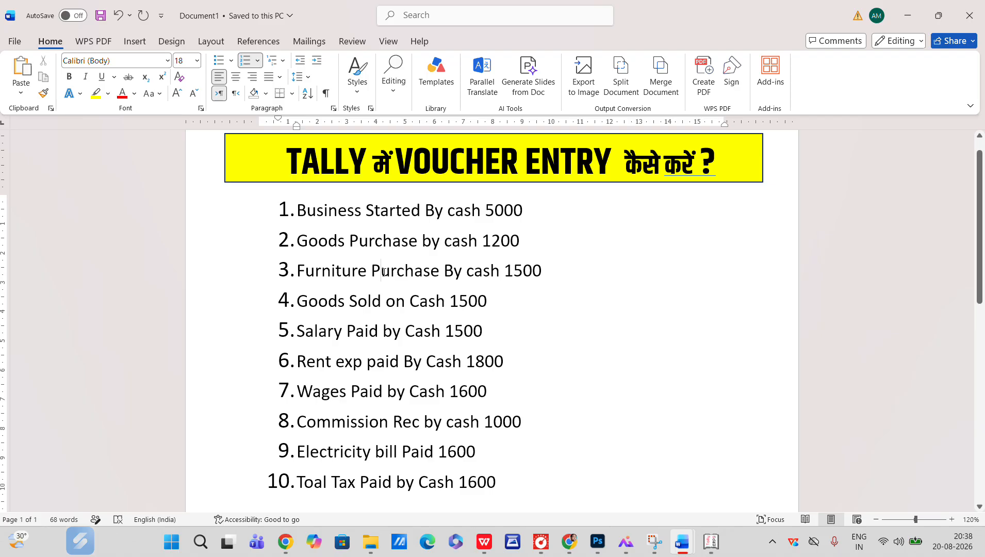
Switch to Tally and create a ledger named PURCHASE A/C under Purchase Accounts
key("alt+Tab")
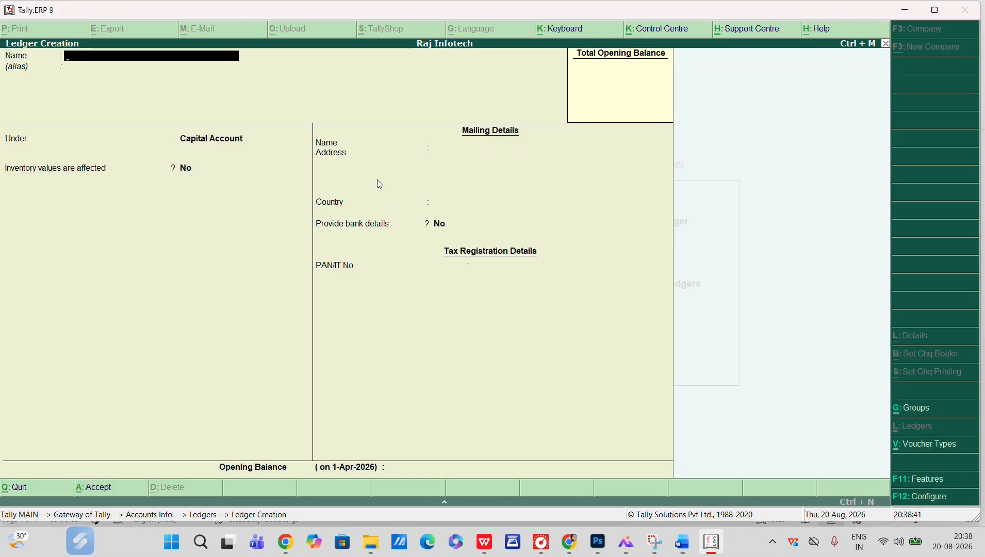
type("PURCHASE A/C")
key("Return")
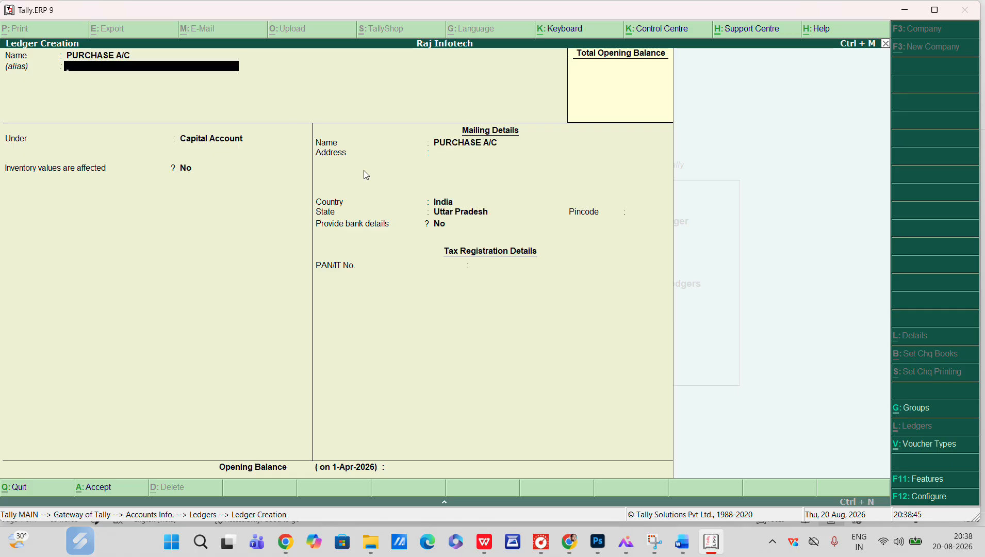
key("Return")
type("PUR")
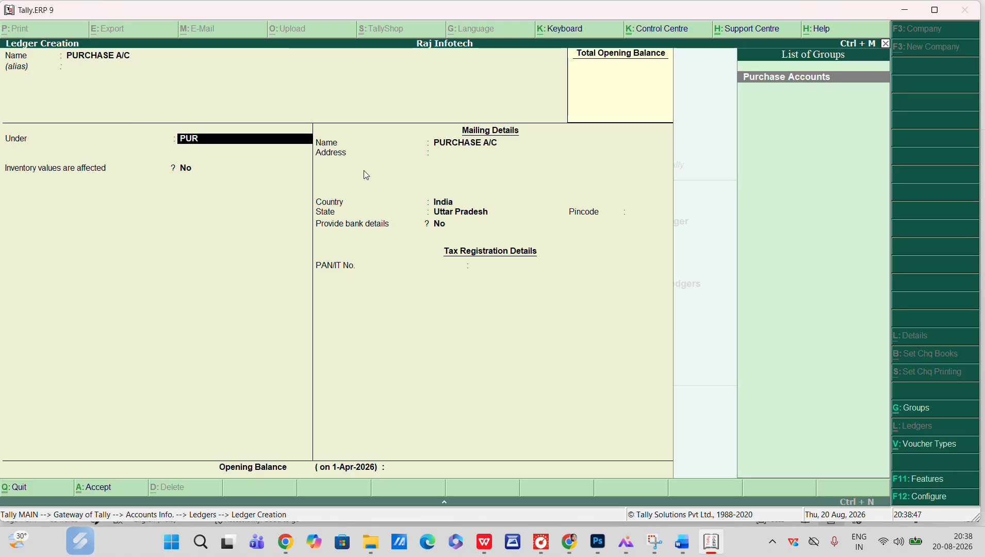
key("Return")
key("ctrl+a")
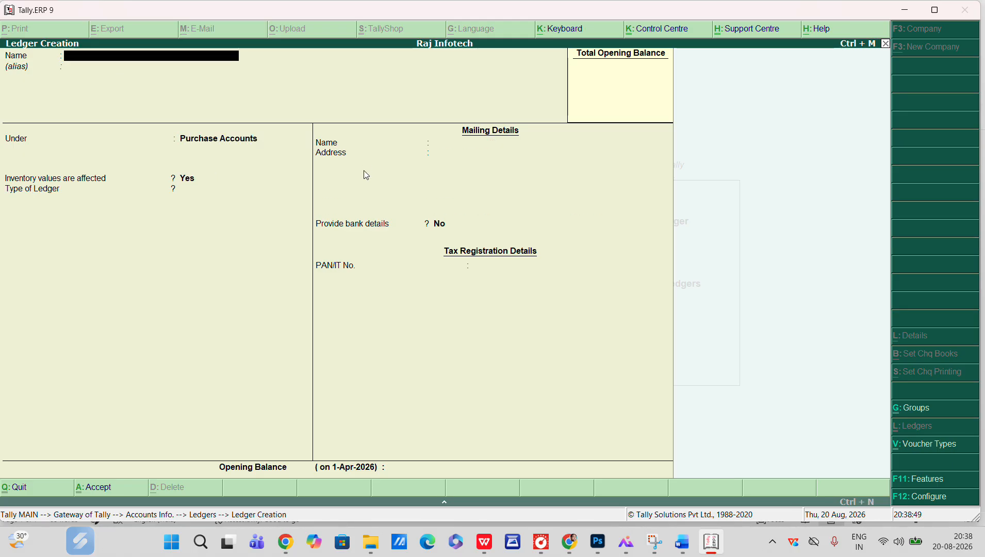
Review the third transaction in the document, highlighting 'Furniture Purchase By cash 1500' and the word 'Furniture'
key("alt+Tab")
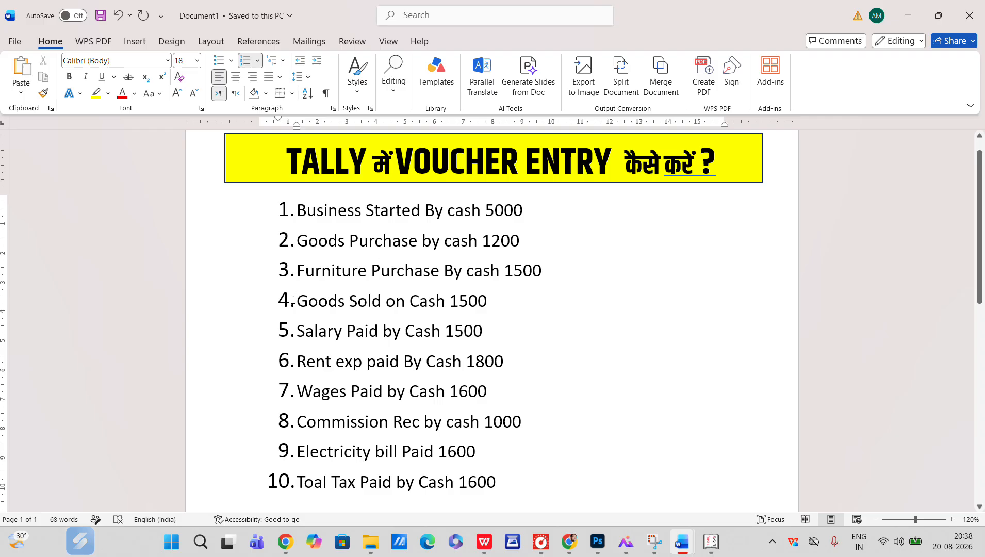
left_click_drag(299, 274, 525, 270)
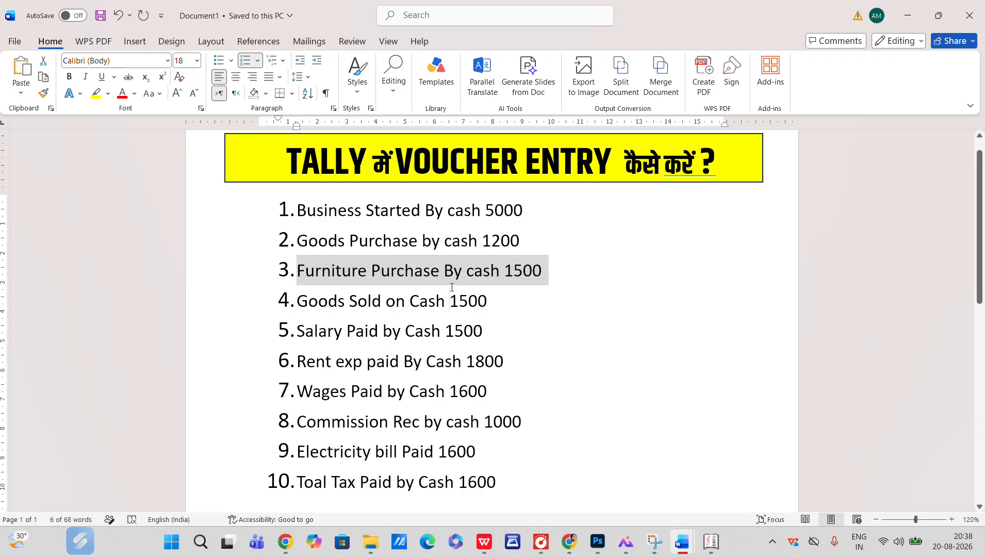
left_click(430, 271)
left_click(324, 266)
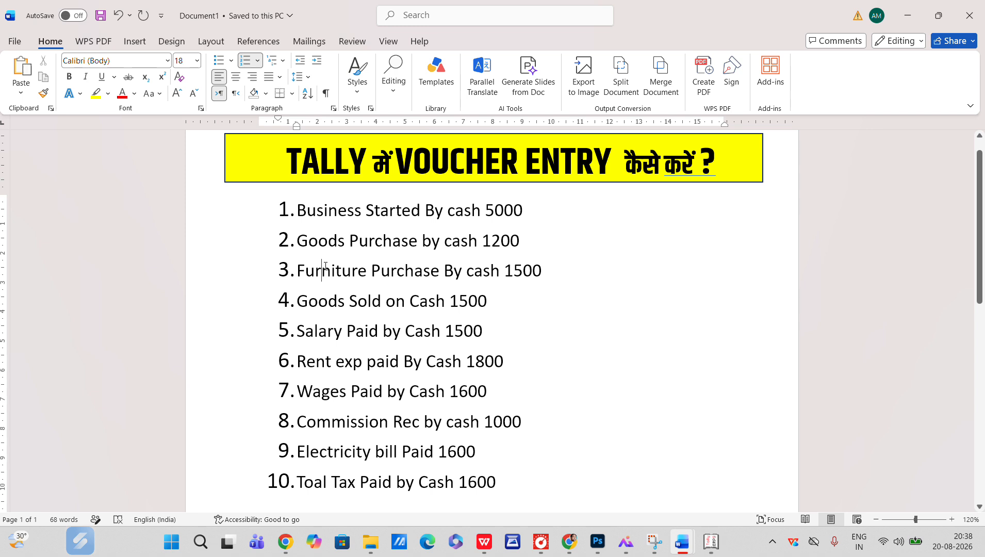
left_click_drag(325, 268, 299, 278)
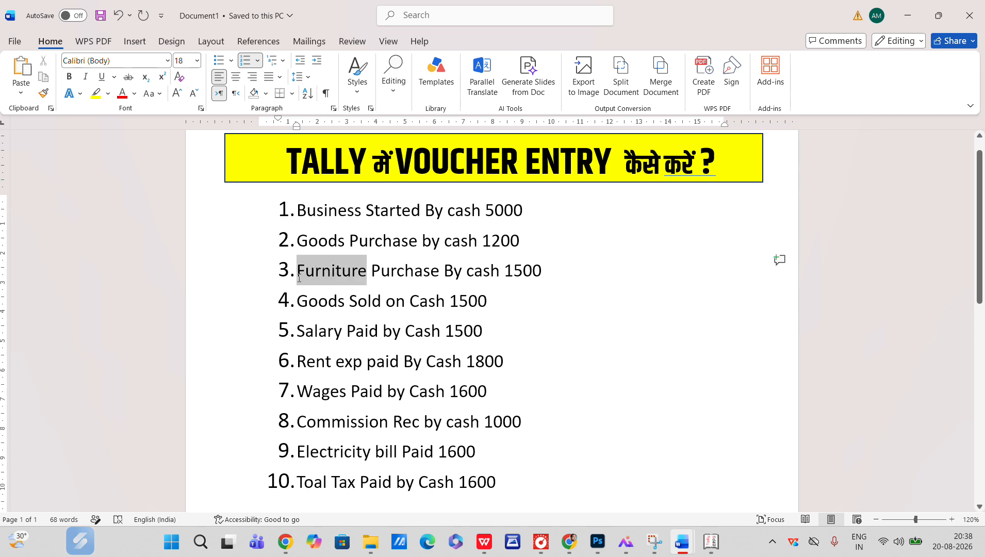
left_click(341, 288)
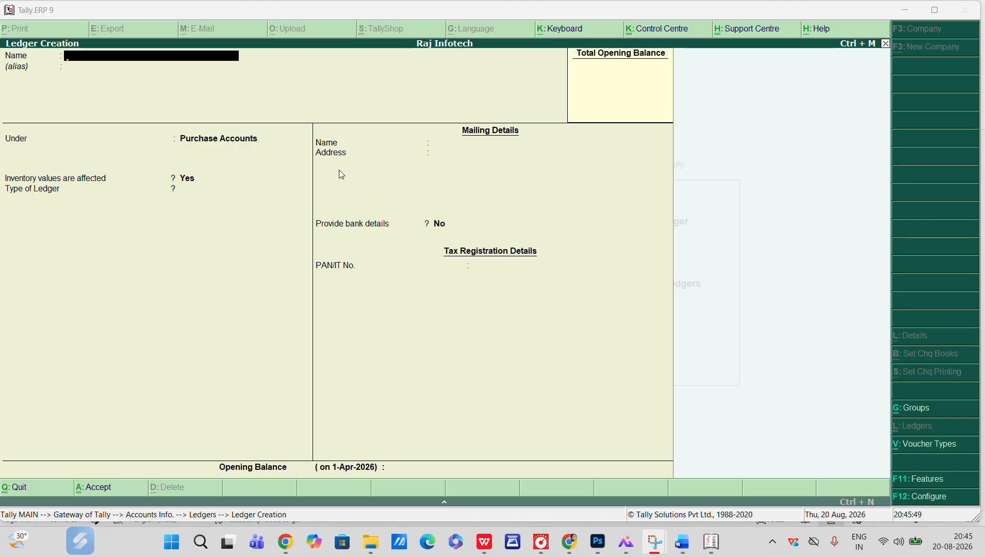
Create a ledger named FURNITURE under Fixed Assets
type("V")
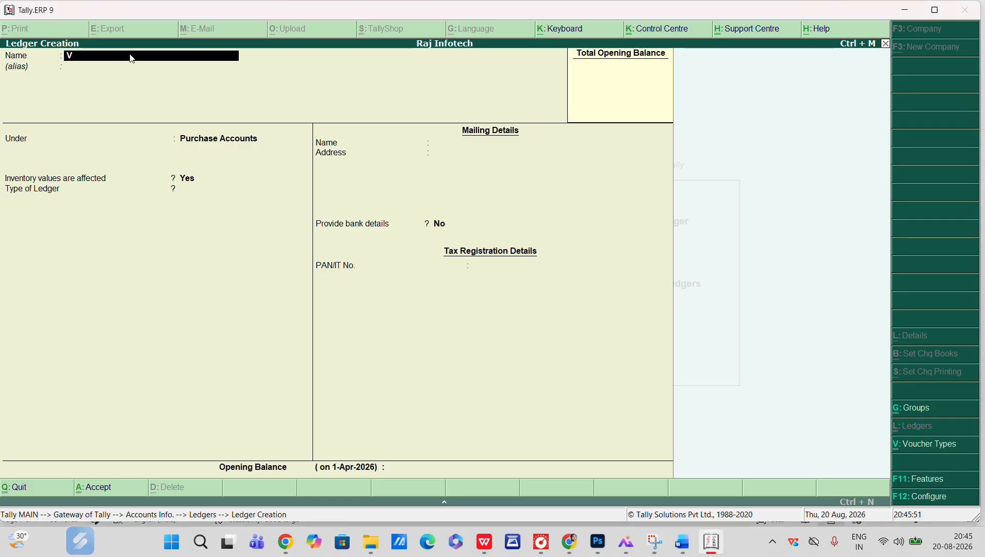
key("BackSpace")
type("FUN")
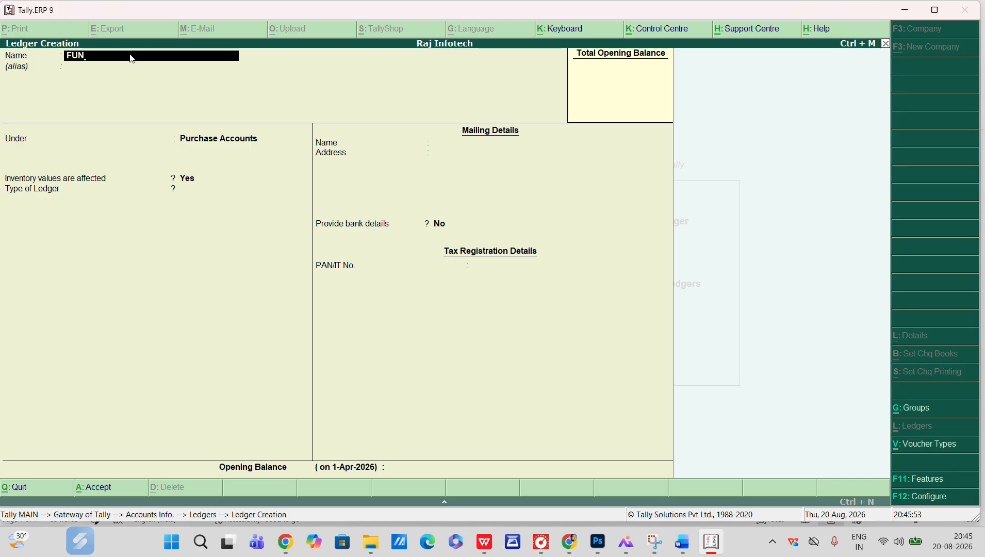
type("RNITURE")
key("Return")
key("Return")
type("F")
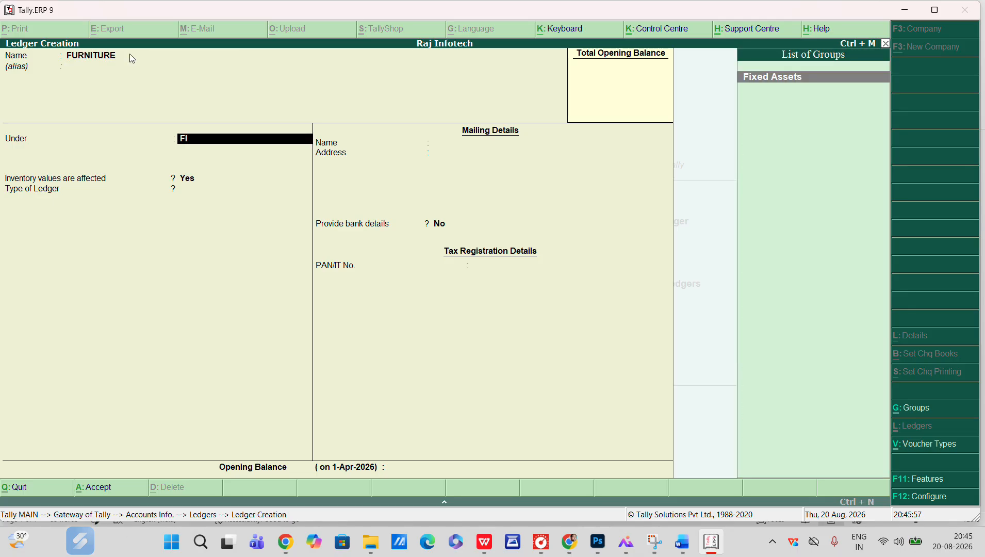
type("I")
key("Return")
key("ctrl+a")
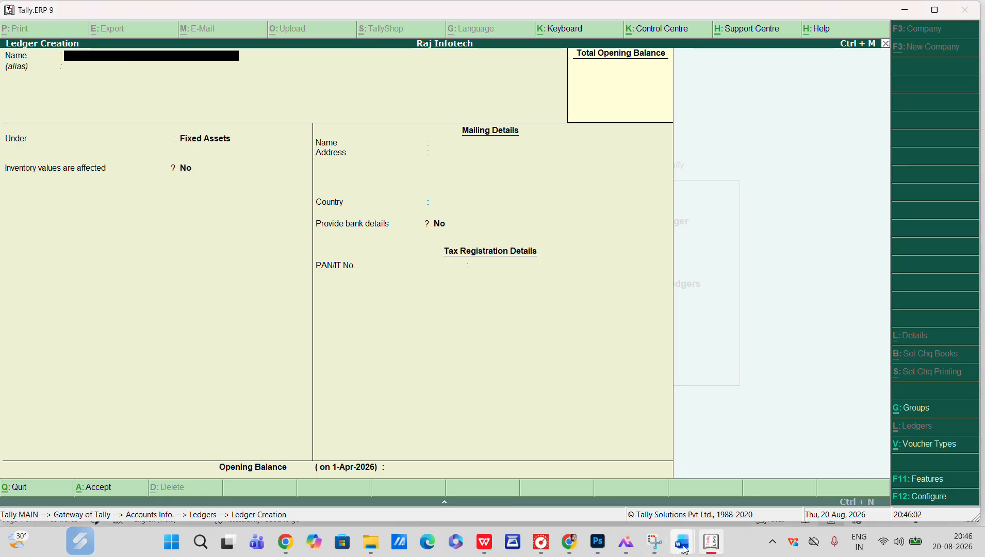
Review the fourth transaction, 'Goods Sold on Cash 1500', in the document and return to Tally
mouse_move(685, 550)
left_click(750, 472)
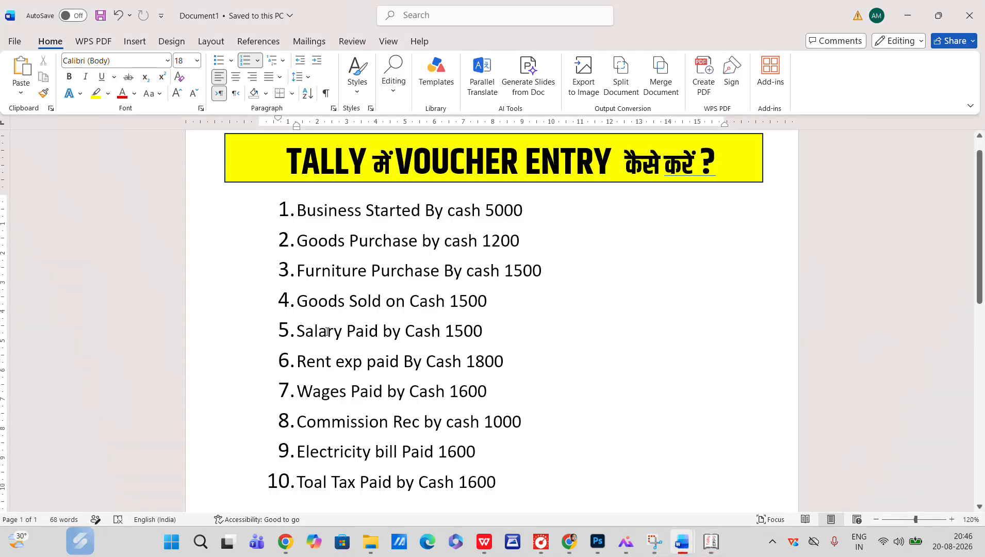
left_click(346, 300)
key("alt+Tab")
key("alt+Tab")
key("alt+Tab")
key("alt+Tab")
key("alt+Tab")
Create a ledger named SALES under Sales Accounts with ledger type Not Applicable
type("SALES")
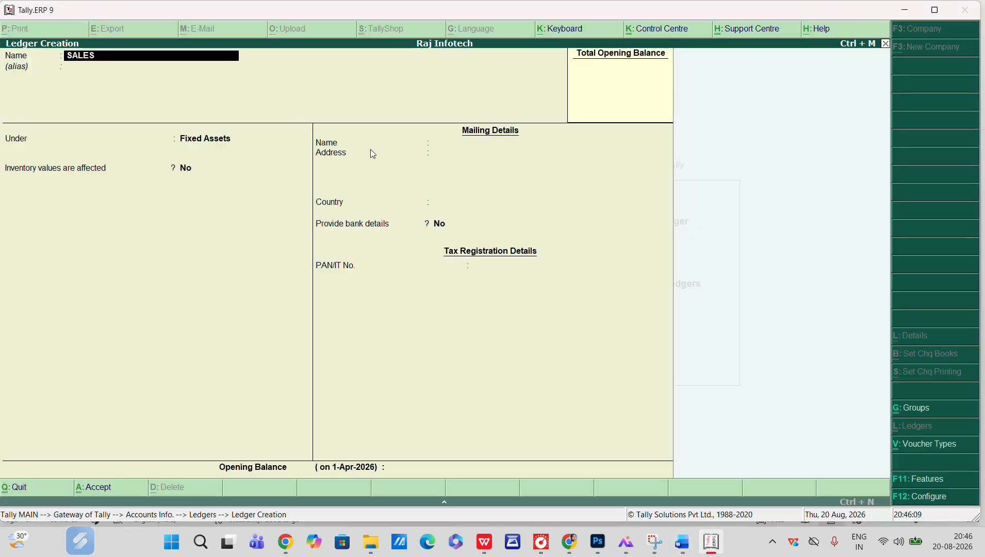
key("Return")
key("Return")
type("SA")
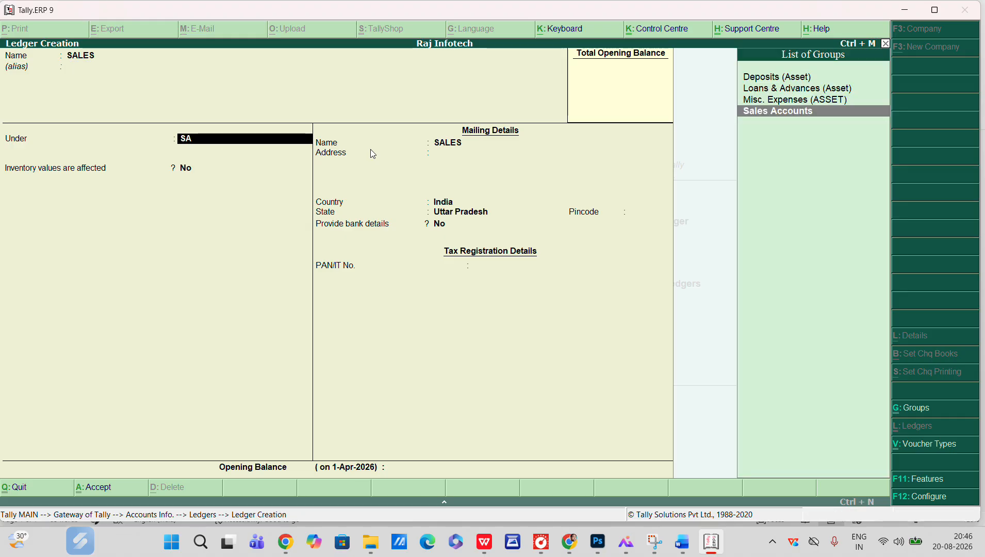
key("Return")
key("alt+Tab")
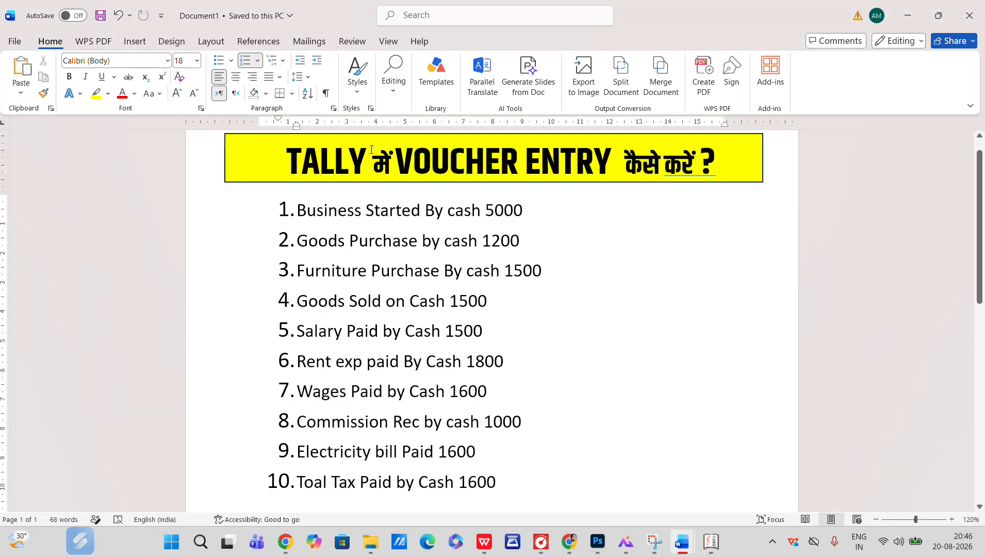
key("alt+Tab")
Create a ledger named RENT PAID under Indirect Expenses
key("alt+Tab")
key("alt+Tab")
key("Return")
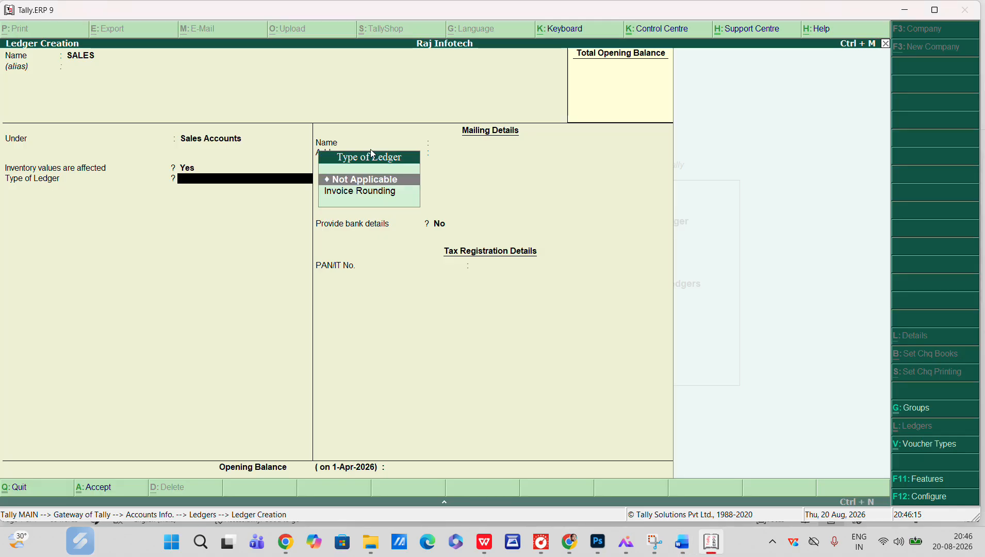
key("ctrl+a")
key("alt+Tab")
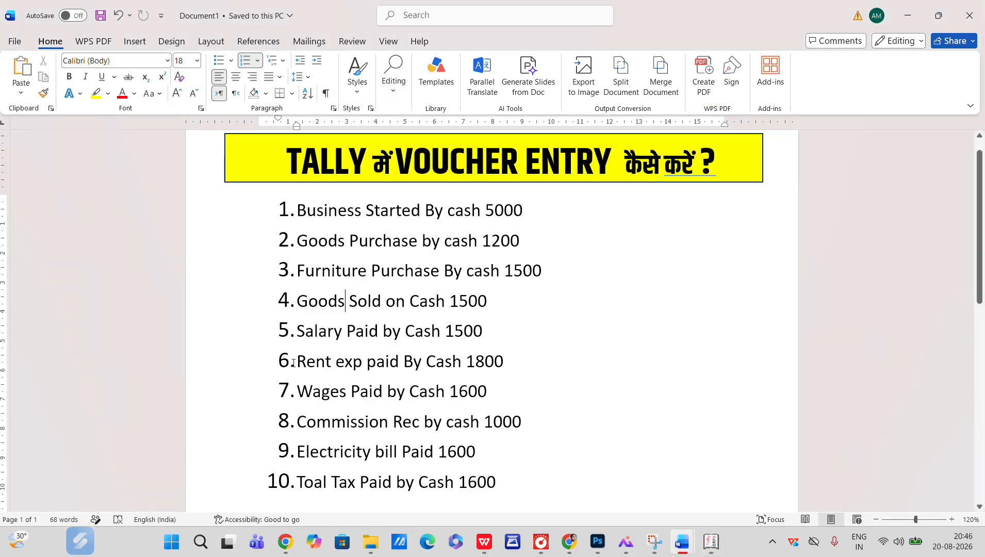
key("alt+Tab")
type("RE")
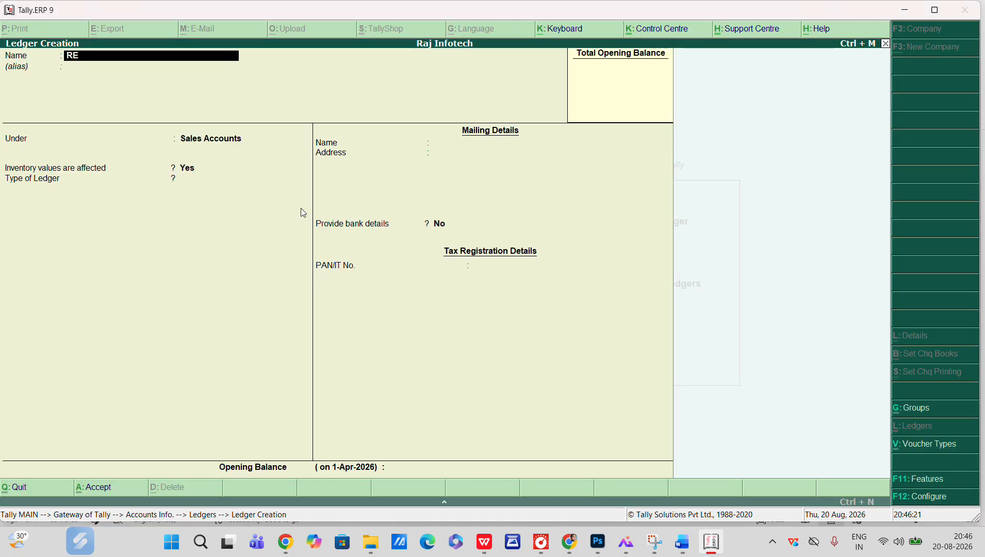
type("NT PAID")
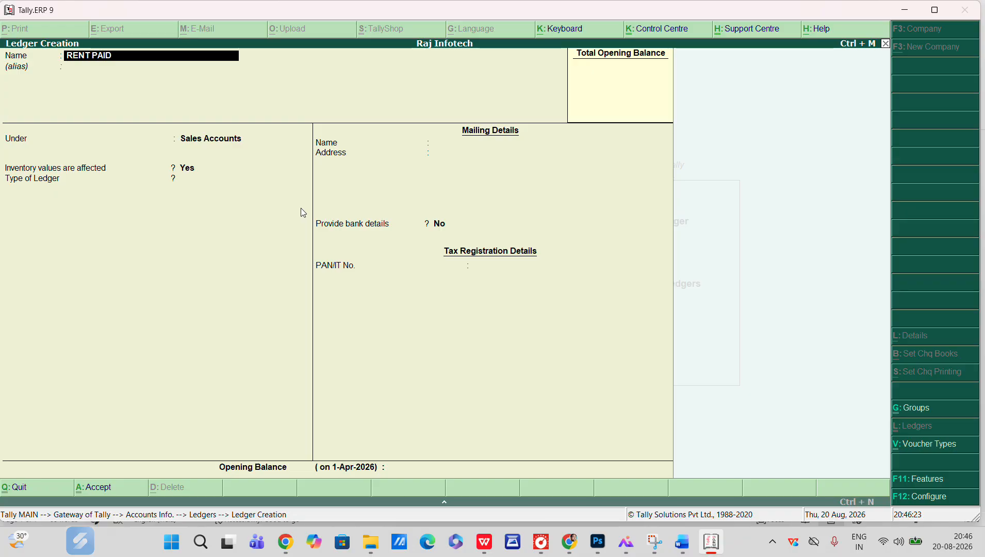
key("Return")
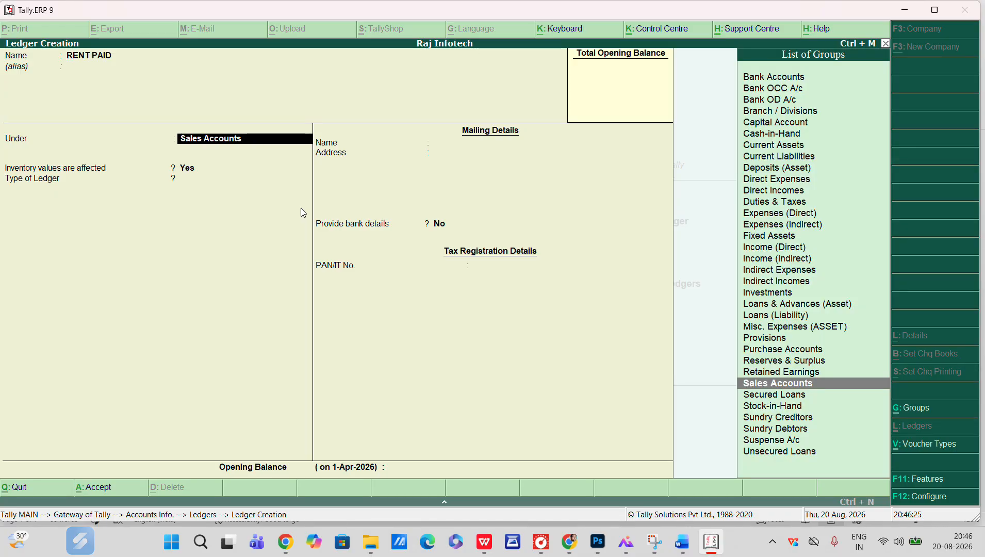
type("IND")
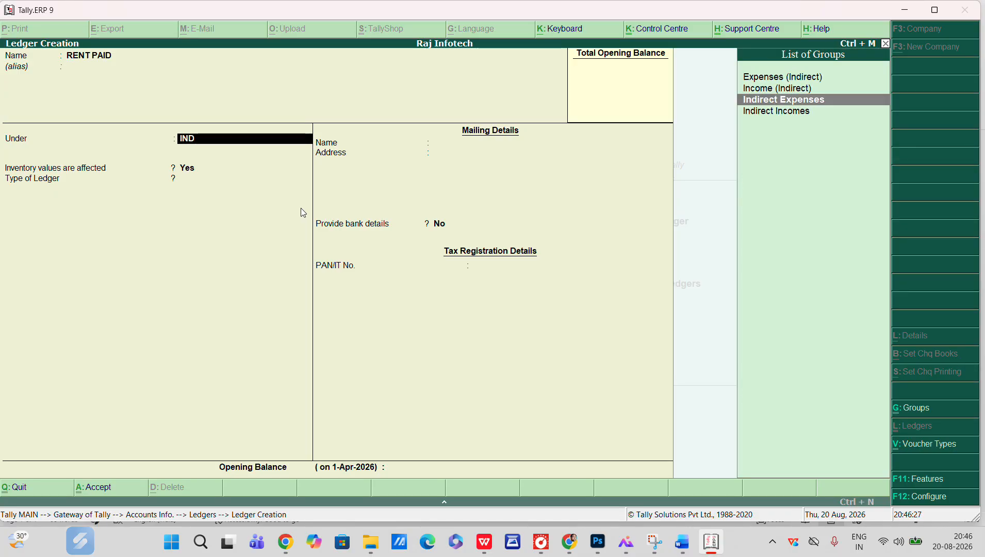
key("Return")
key("ctrl+a")
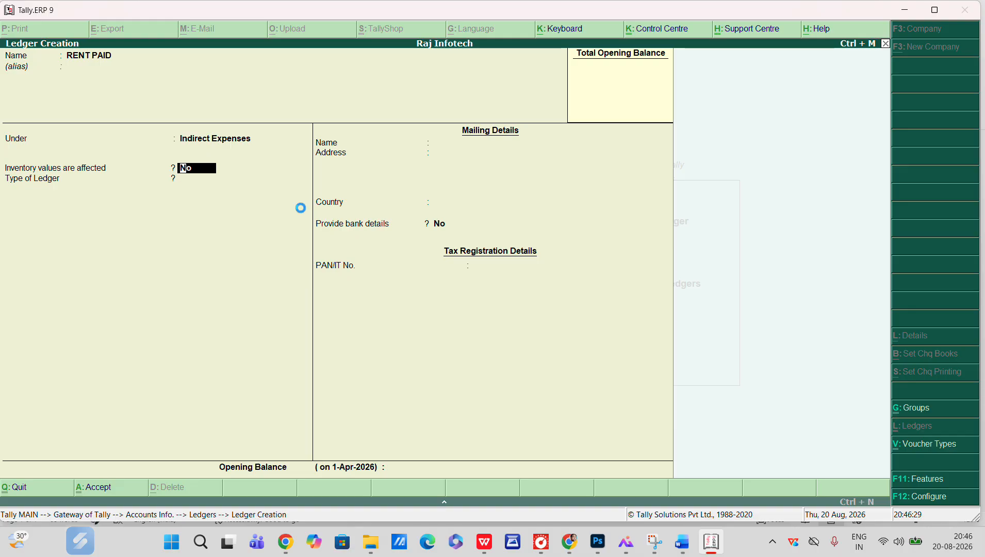
Highlight the seventh transaction, 'Wages Paid by Cash 1600', in the document and create a ledger named WAGES under Direct Expenses
key("alt+Tab")
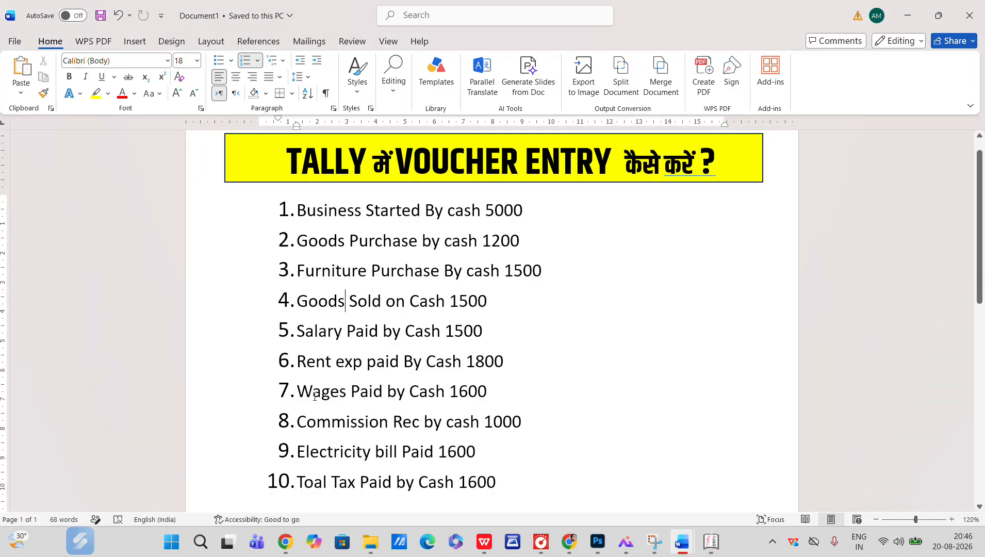
left_click_drag(305, 392, 499, 392)
key("alt+Tab")
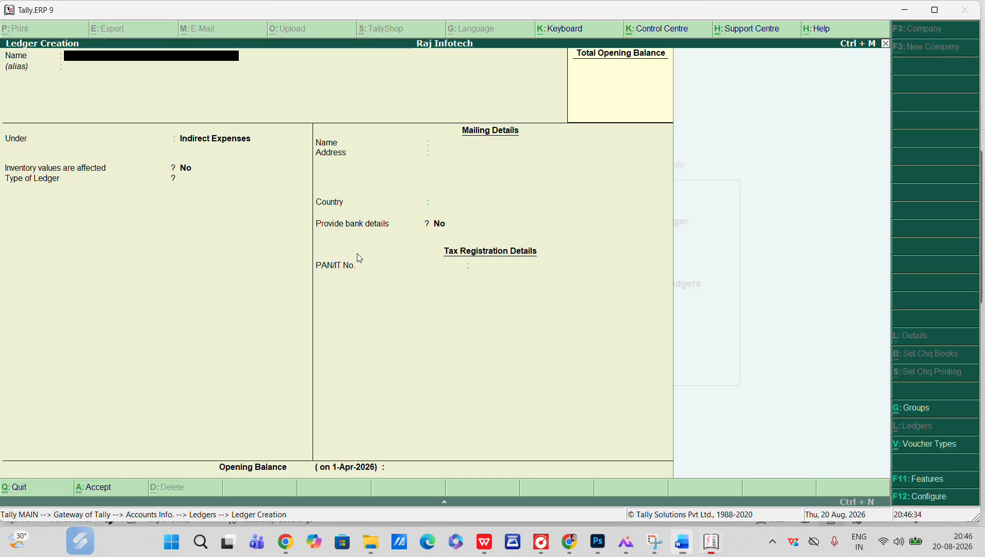
type("WAGES")
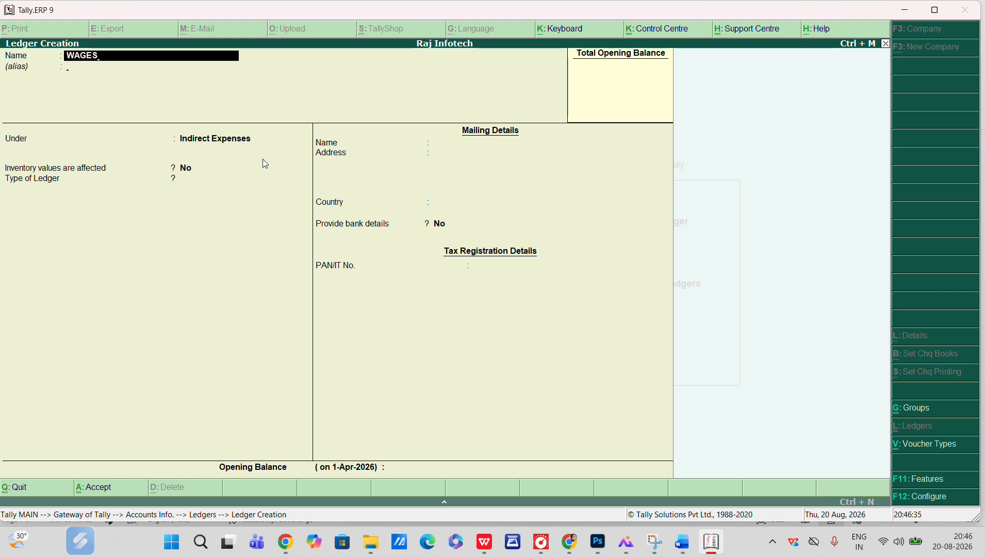
key("Return")
key("Return")
type("Dir")
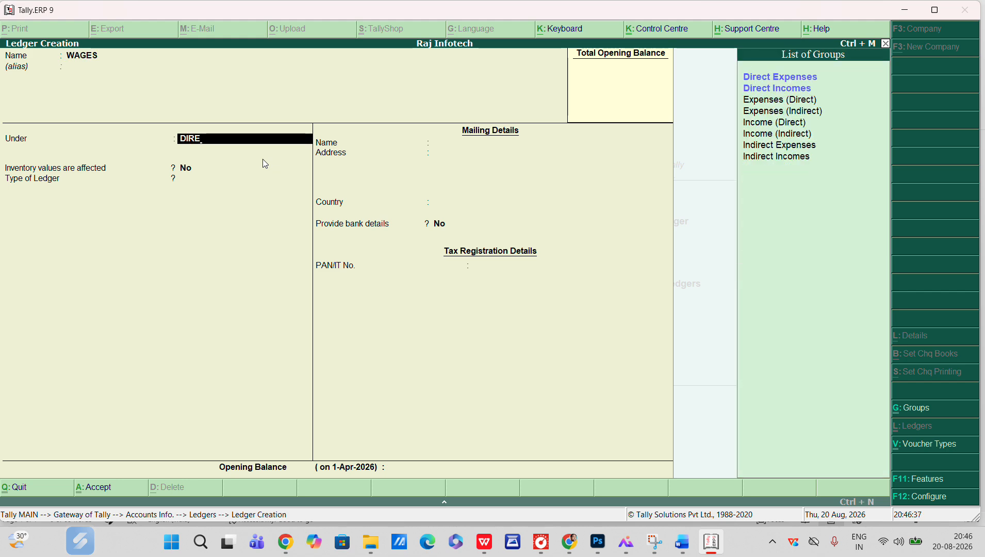
key("Return")
key("ctrl+a")
Create a ledger named COMMISSION REC under Indirect Incomes
key("alt+Tab")
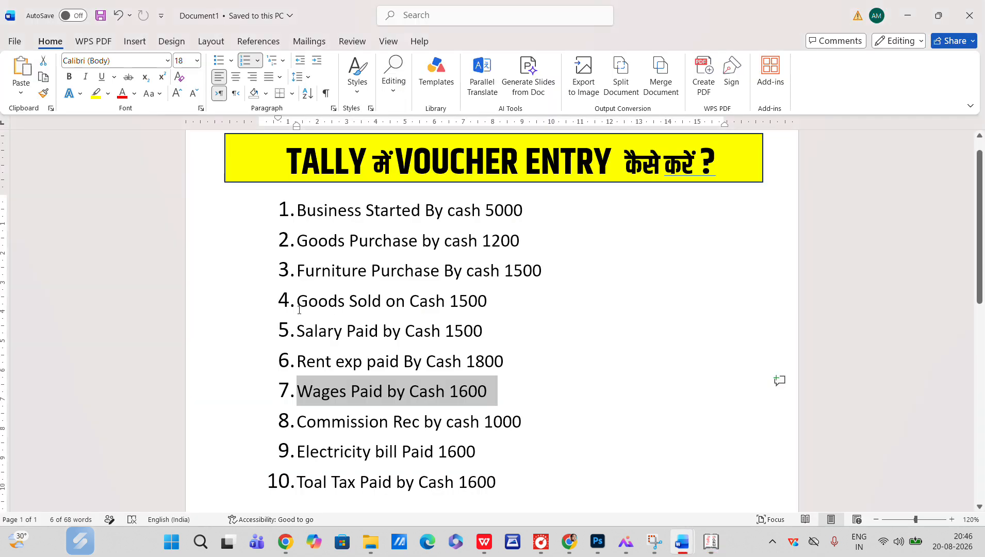
key("alt+Tab")
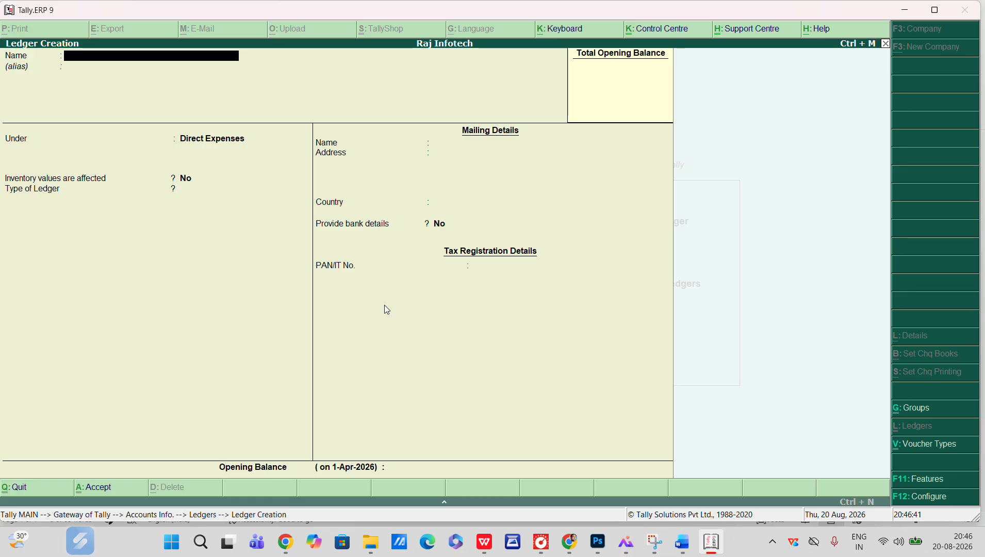
type("COMMISSION REC")
key("Return")
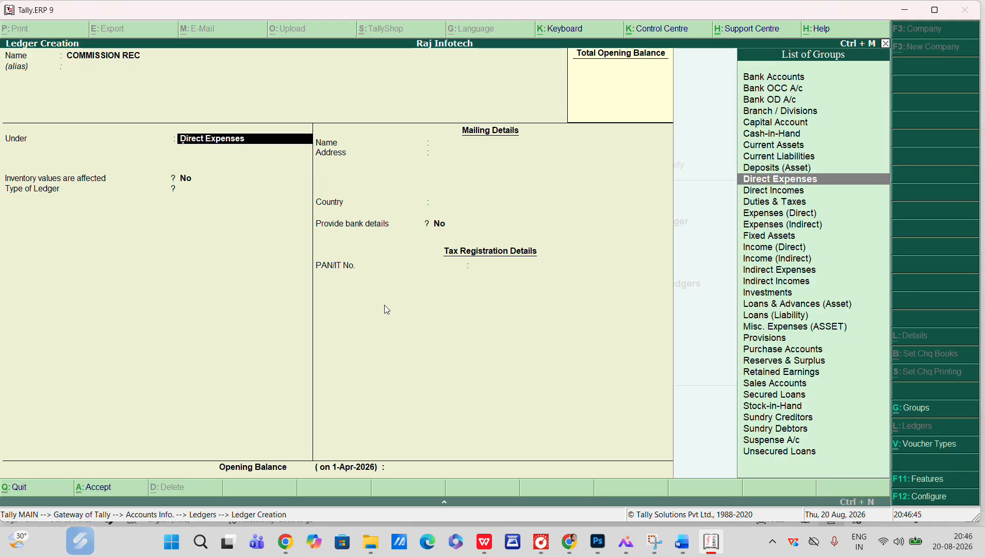
type("IND")
key("Down")
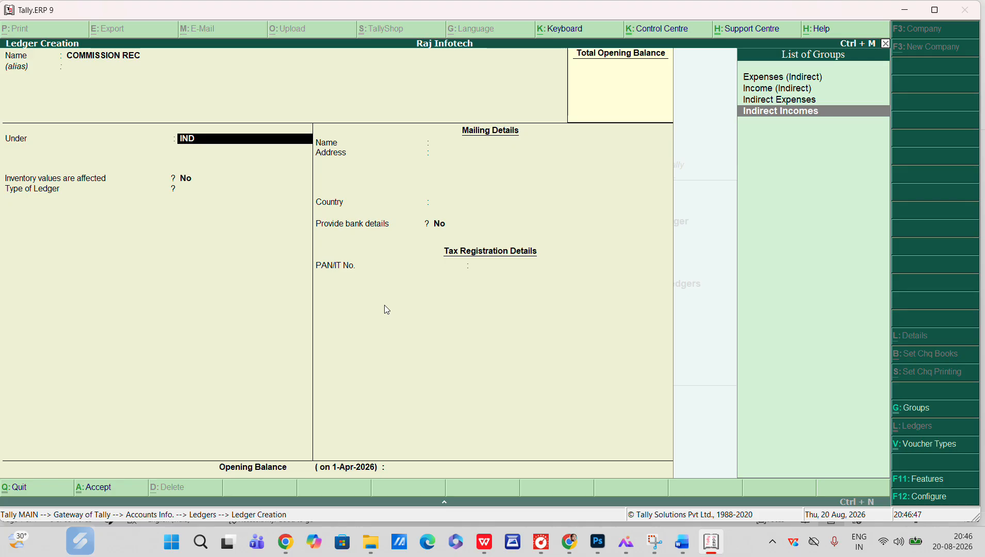
key("Return")
key("ctrl+a")
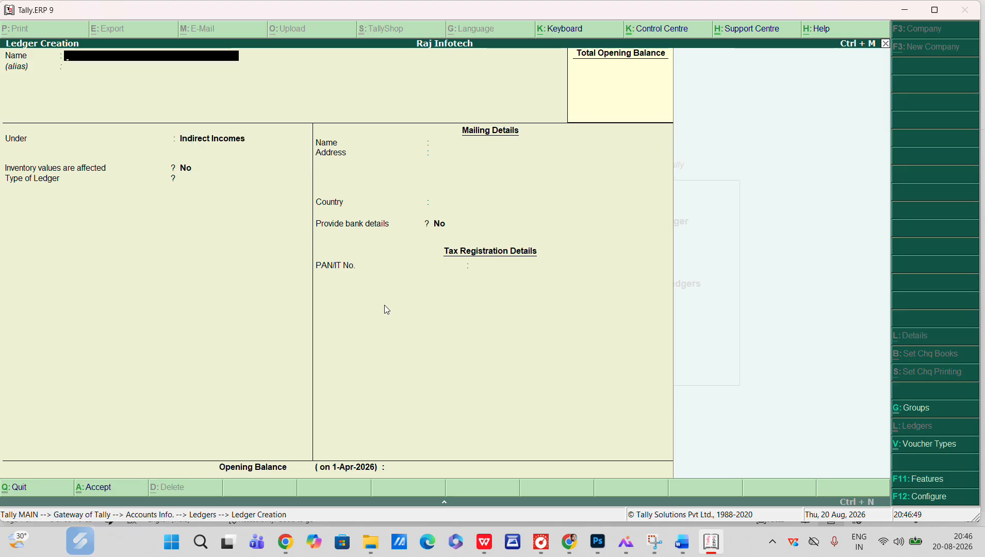
Create a ledger named ELECTRICITY PAID under Indirect Expenses
key("alt+Tab")
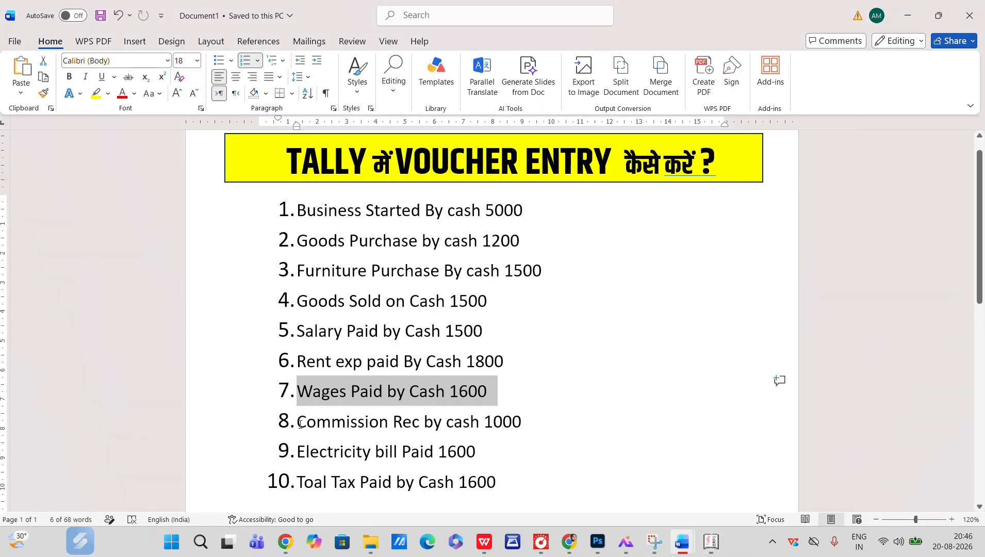
key("alt+Tab")
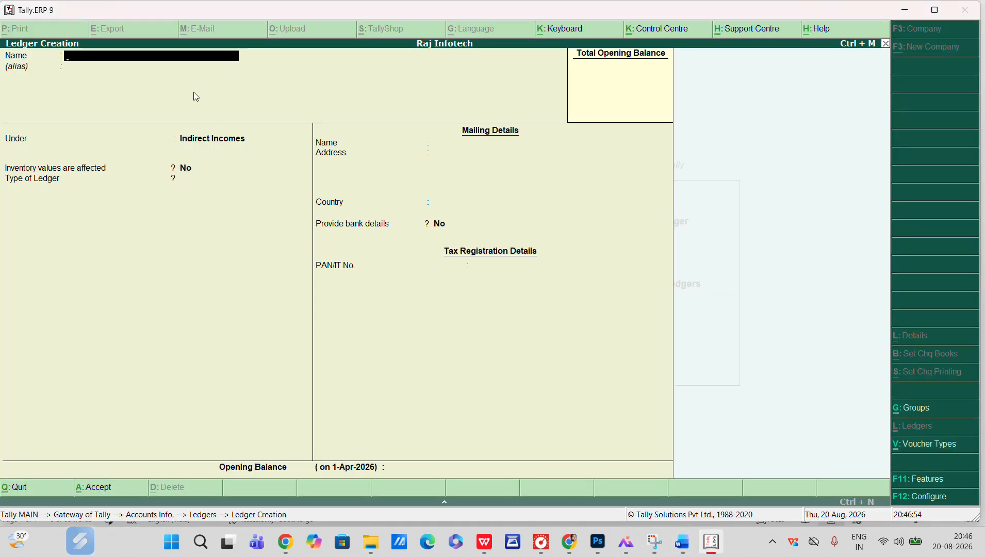
type("ELECTO")
key("BackSpace")
type("RICITY")
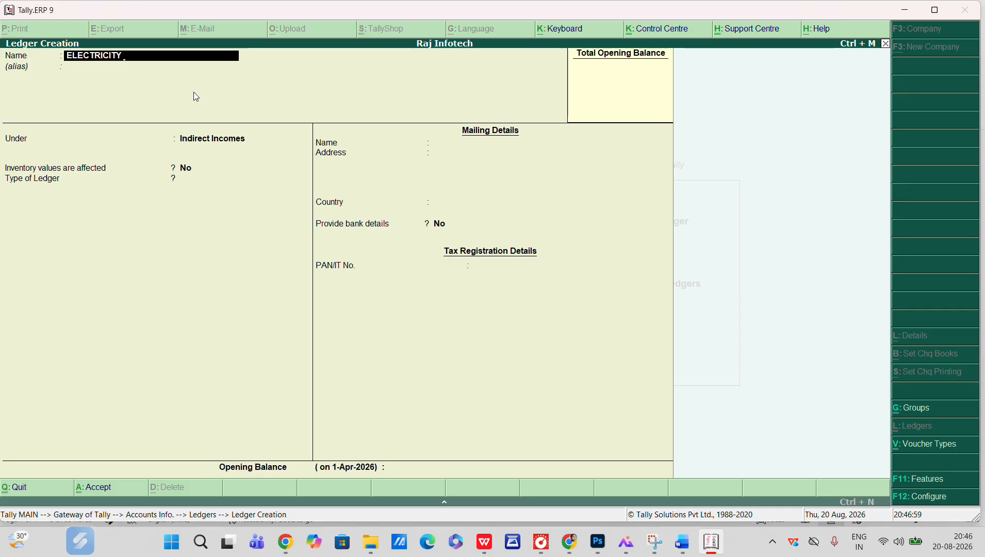
type(" PAID")
key("Return")
type("IND")
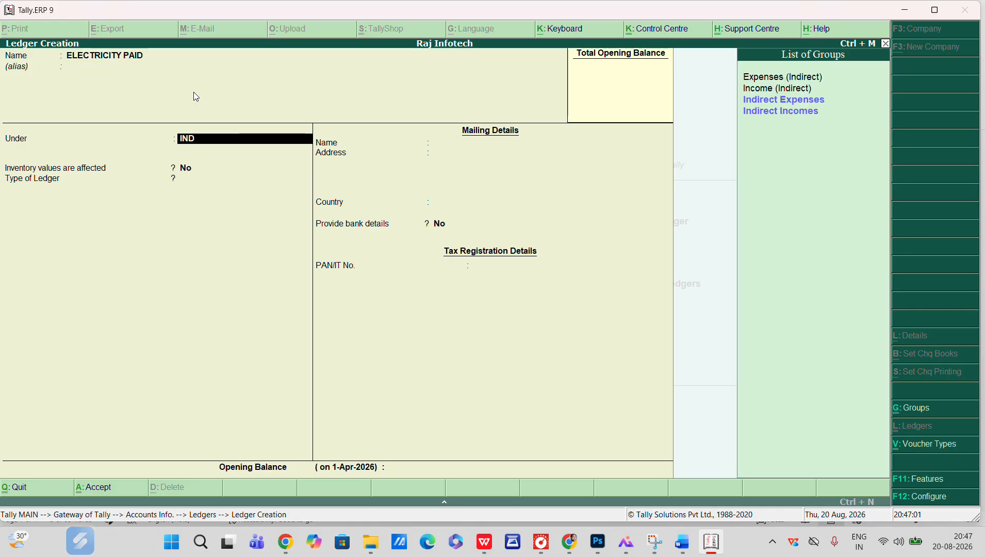
key("Return")
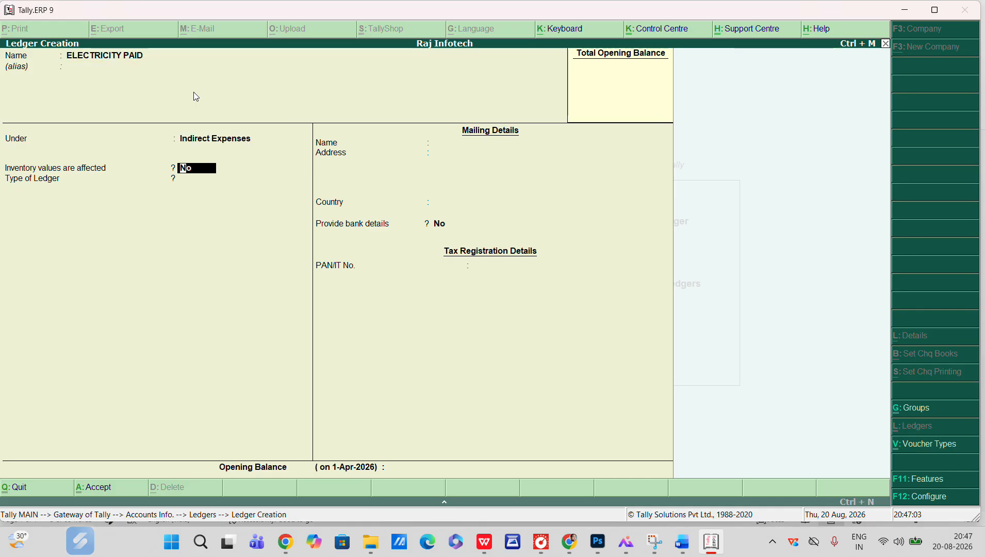
key("ctrl+a")
Create a ledger named TOAL TAX under Direct Expenses
key("alt+Tab")
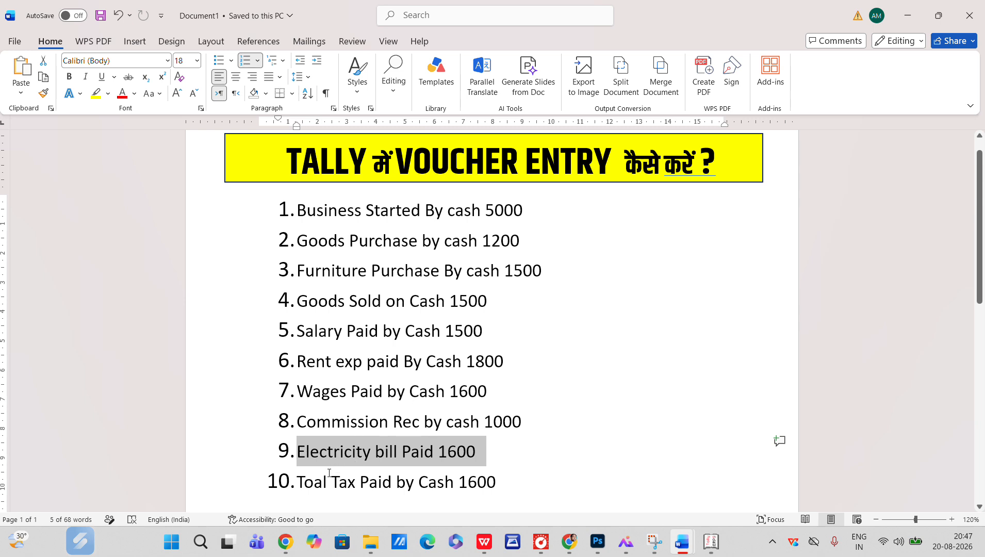
key("alt+Tab")
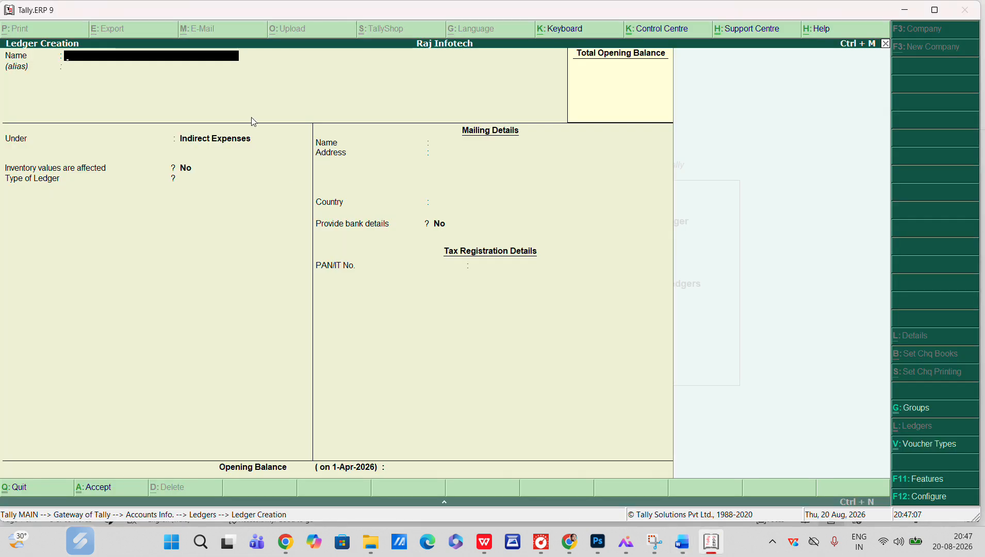
type("TA")
key("BackSpace")
type("OAX")
key("BackSpace")
type("L")
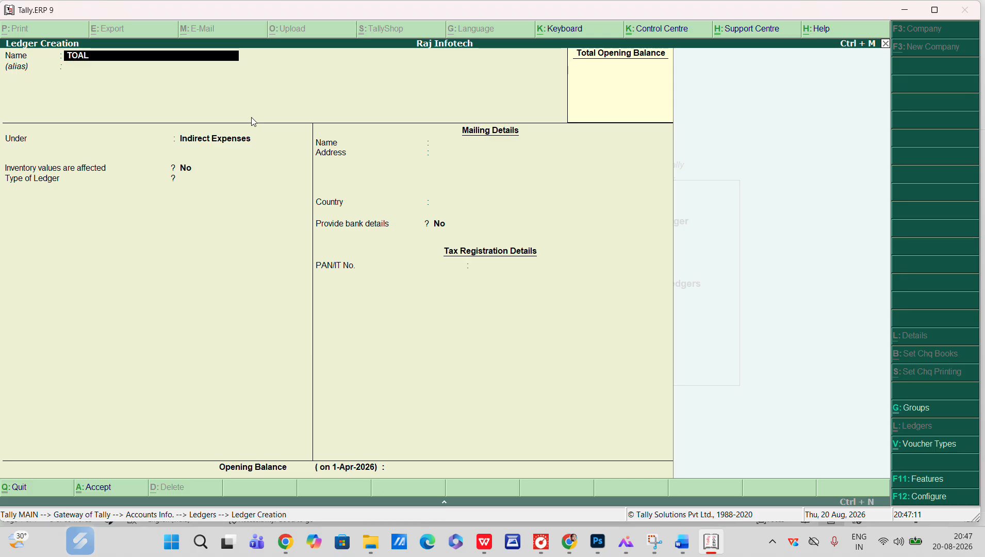
type(" TAX")
key("Return")
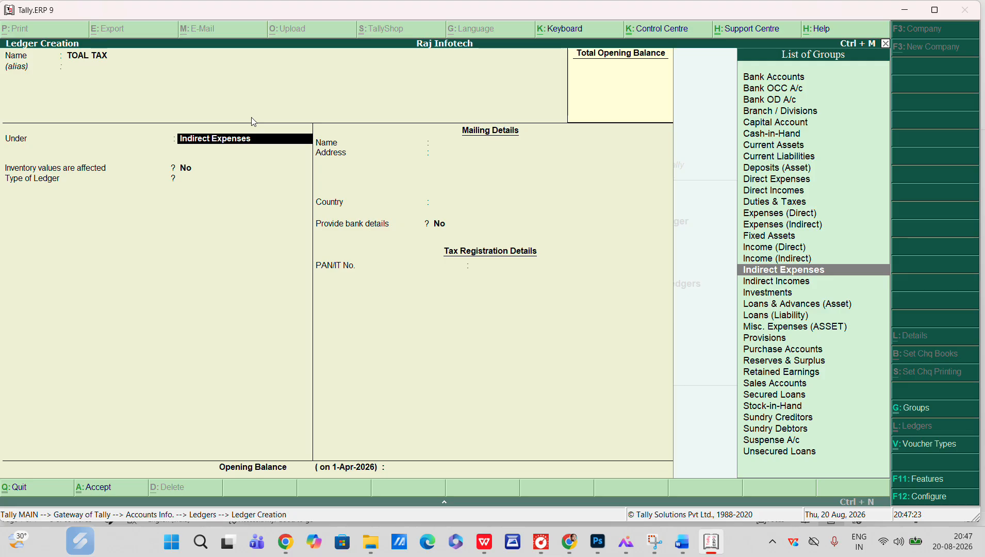
type("dire")
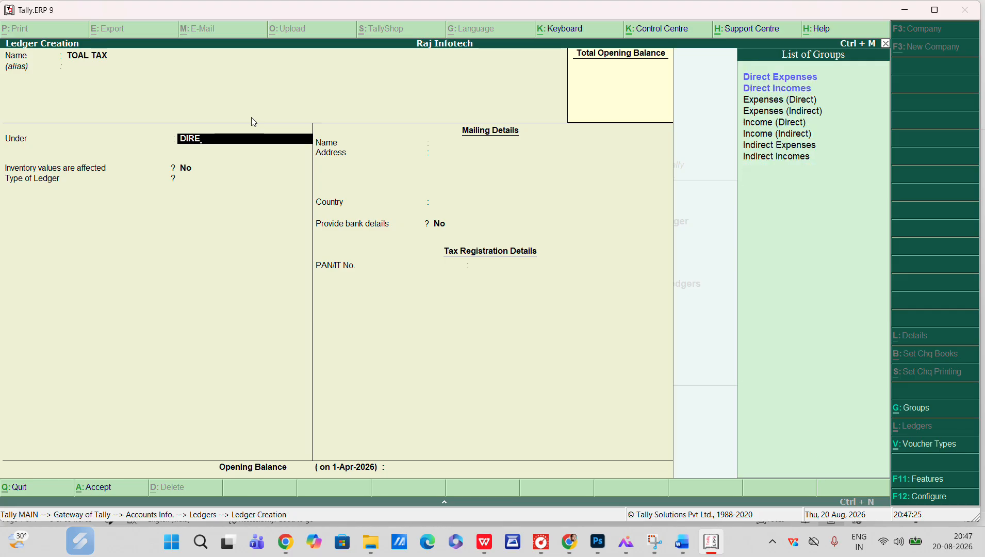
key("Return")
key("ctrl+a")
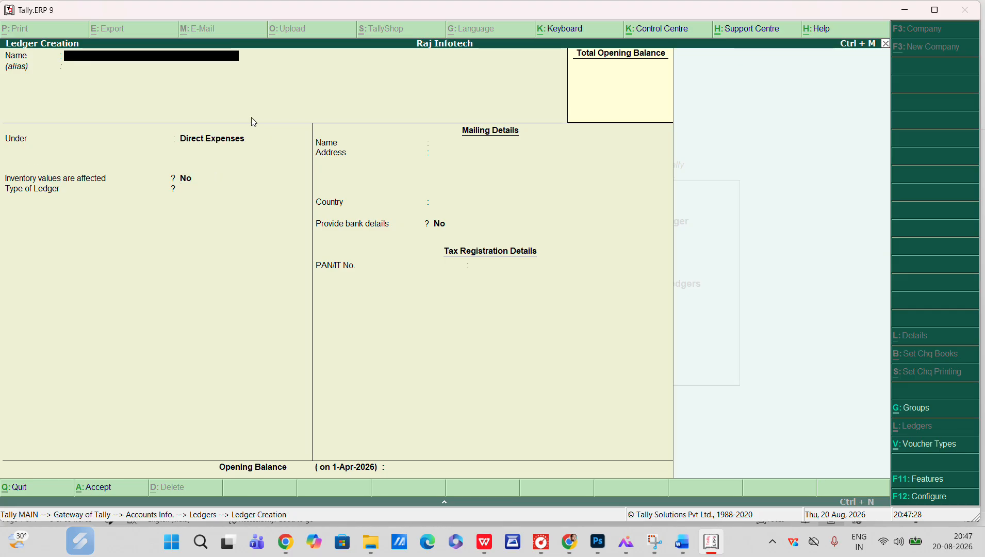
Leave ledger creation and open the list of ledgers to review all created ledgers
key("Escape")
key("Return")
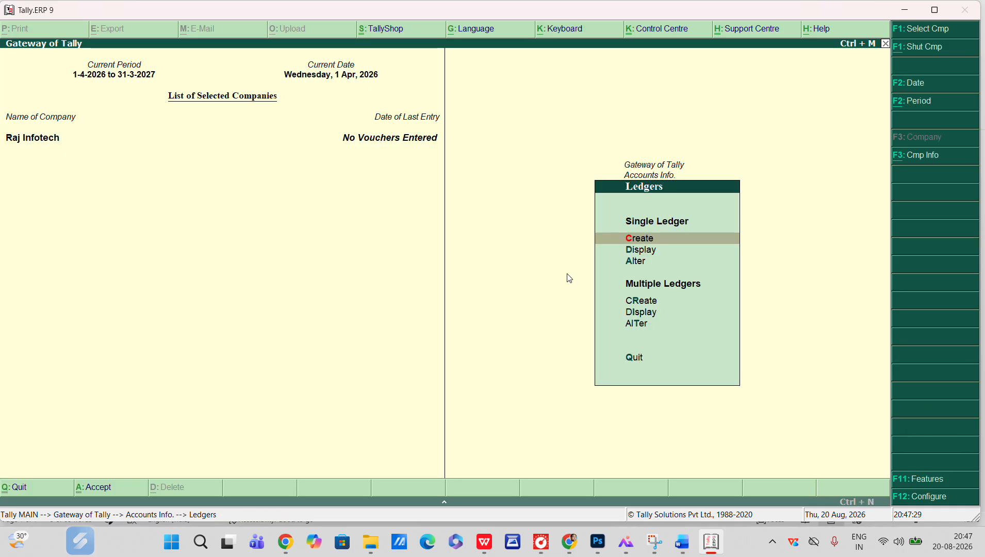
key("Escape")
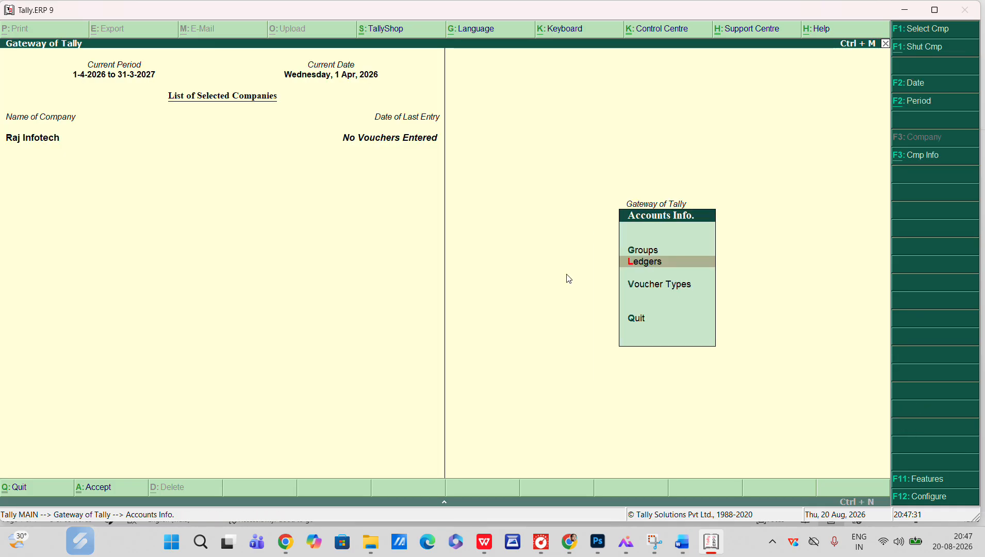
key("Return")
key("Return")
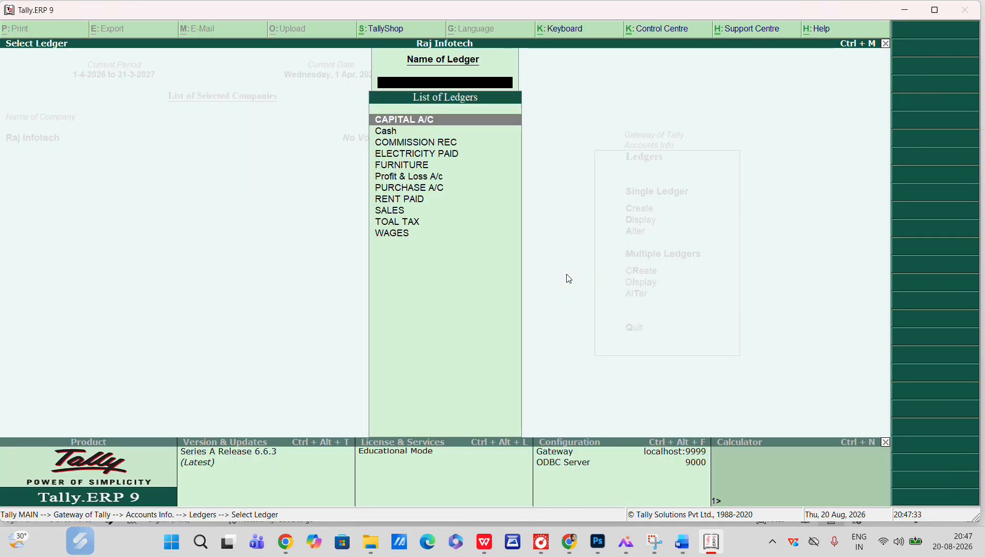
key("Down")
key("Down")
key("Down")
key("Down")
key("Down")
key("Down")
key("Down")
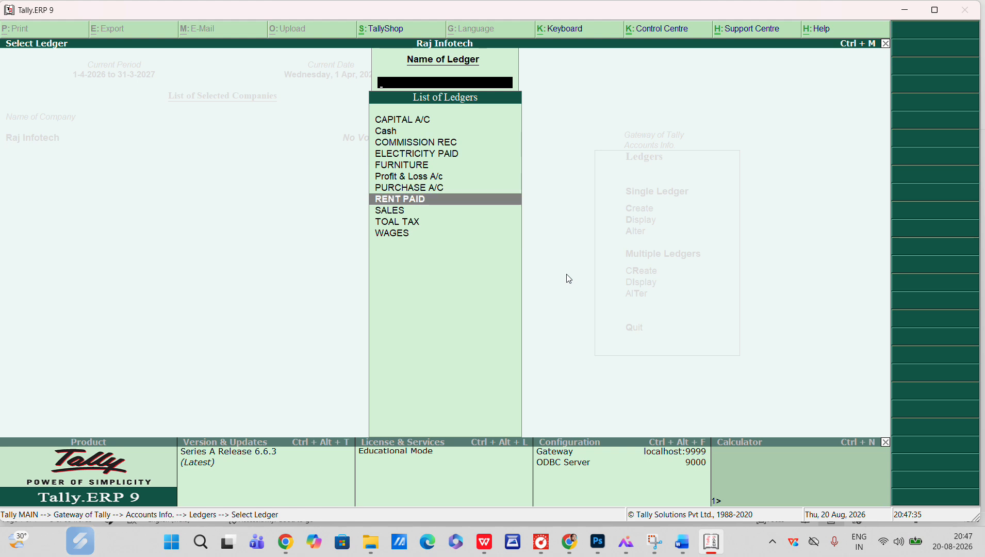
Return to the Gateway of Tally and open Accounting Vouchers to begin voucher entry
key("Escape")
key("Escape")
key("Escape")
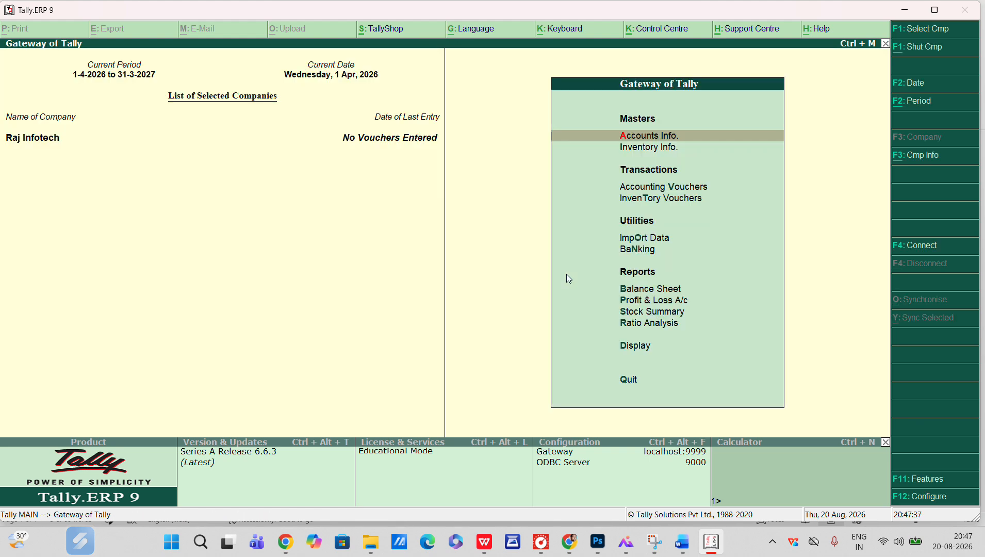
key("Down")
key("Down")
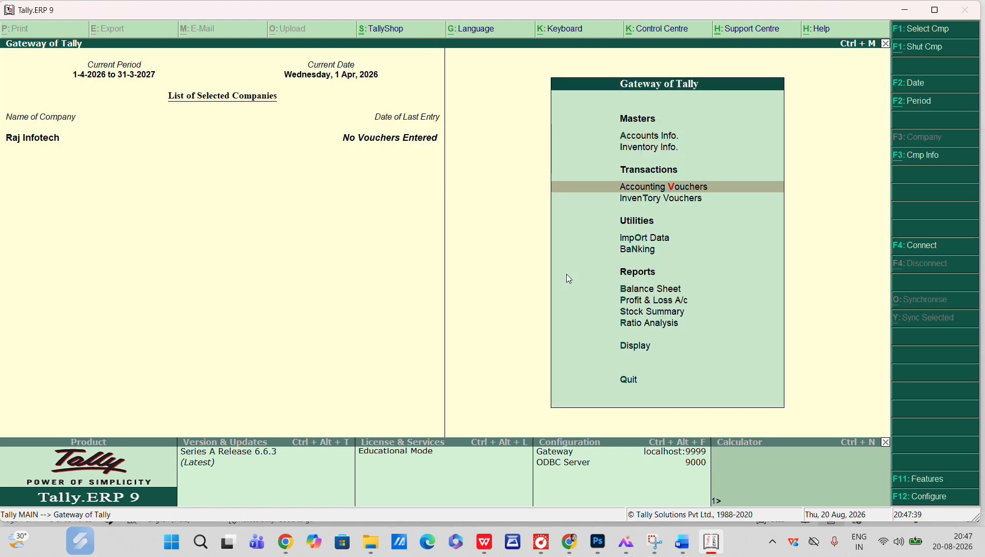
key("Return")
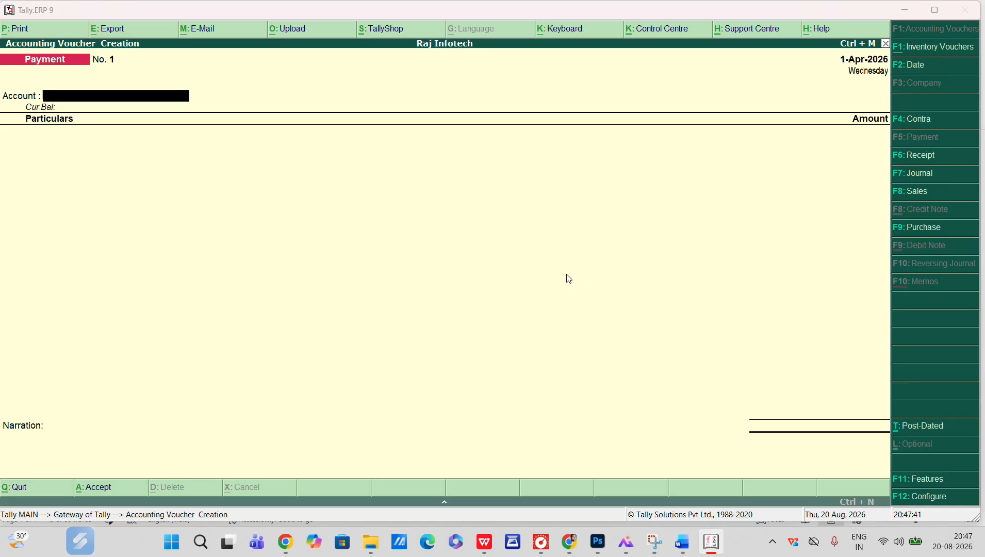
key("alt+Tab")
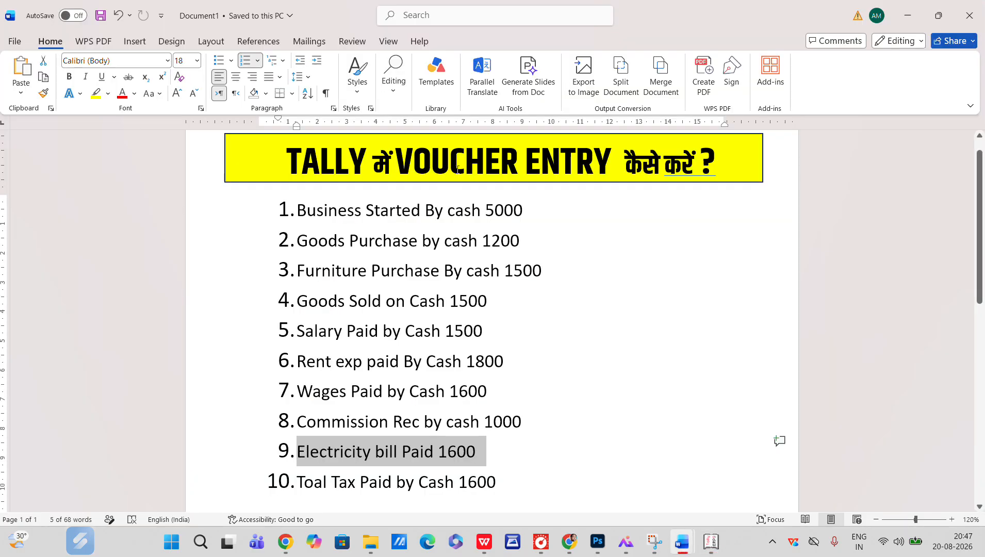
key("alt+Tab")
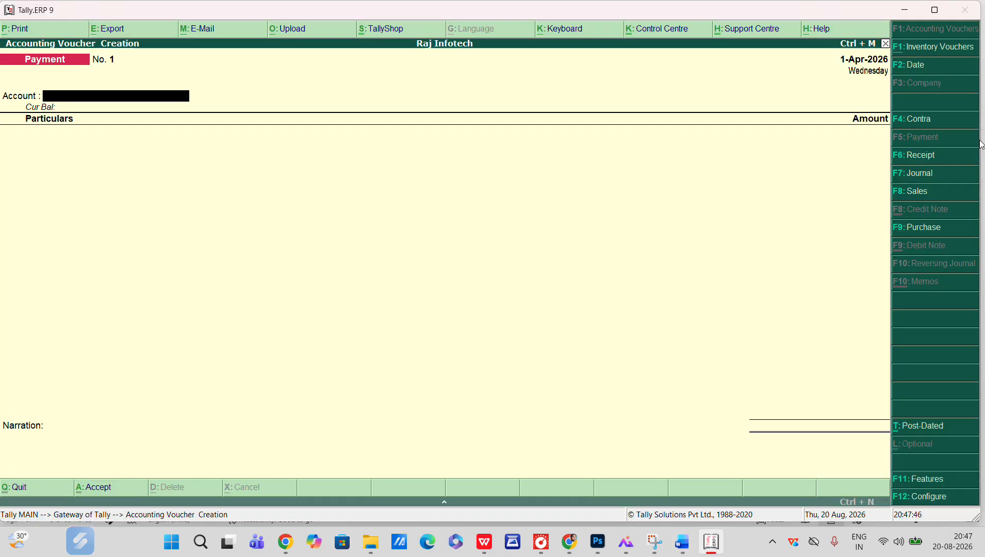
Start a Receipt voucher with Cash as the account and select CAPITAL A/C as the particular
left_click(934, 160)
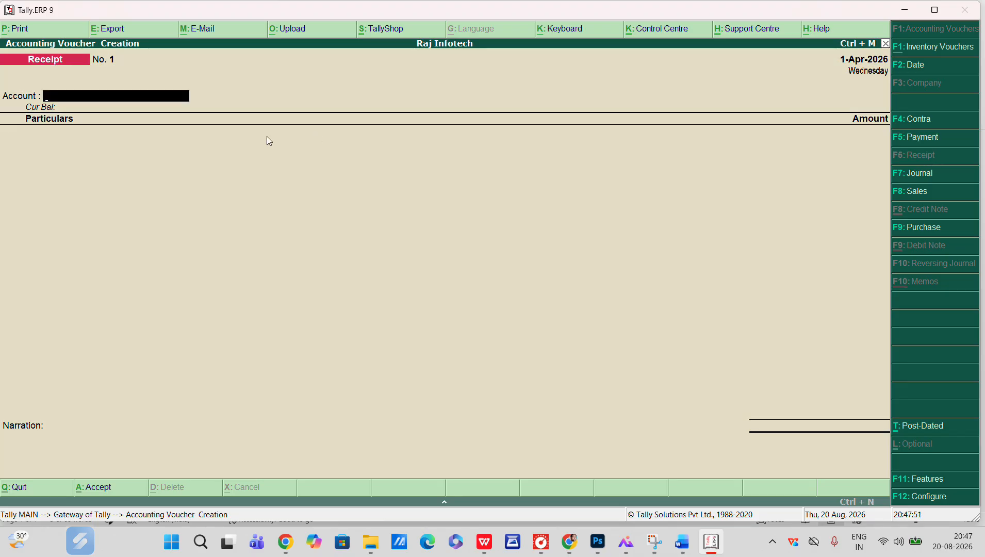
key("Return")
type("C")
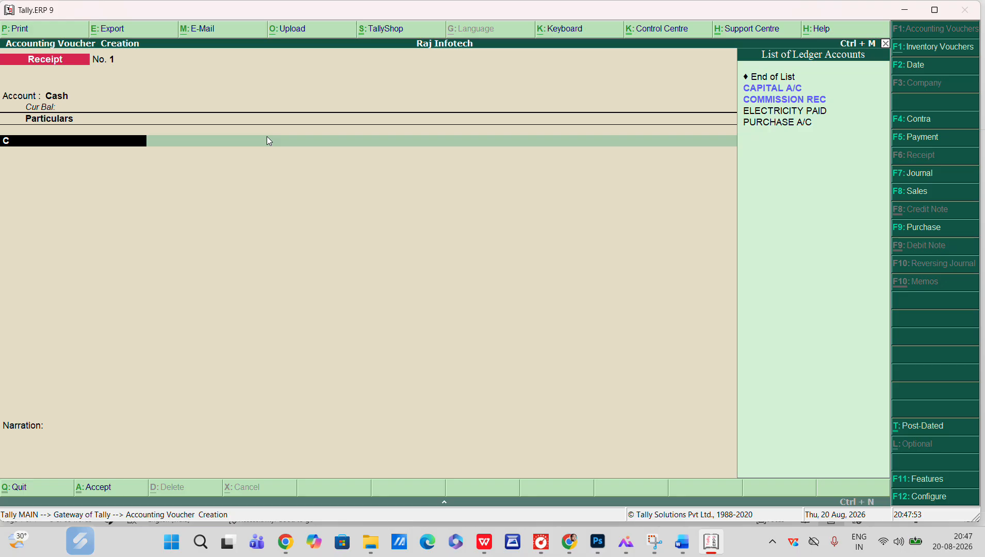
key("Return")
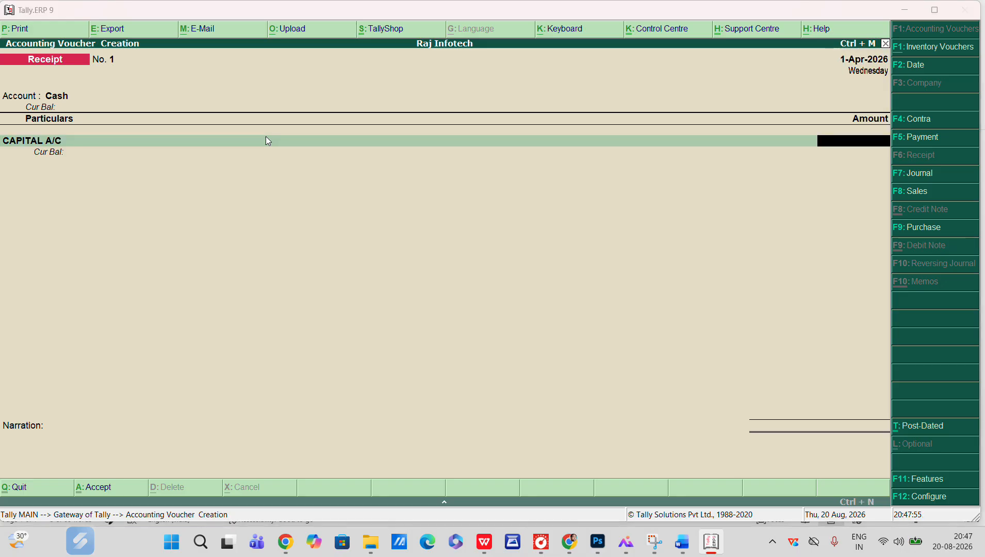
Correct the first transaction's amount in the task document to 50000
key("alt+Tab")
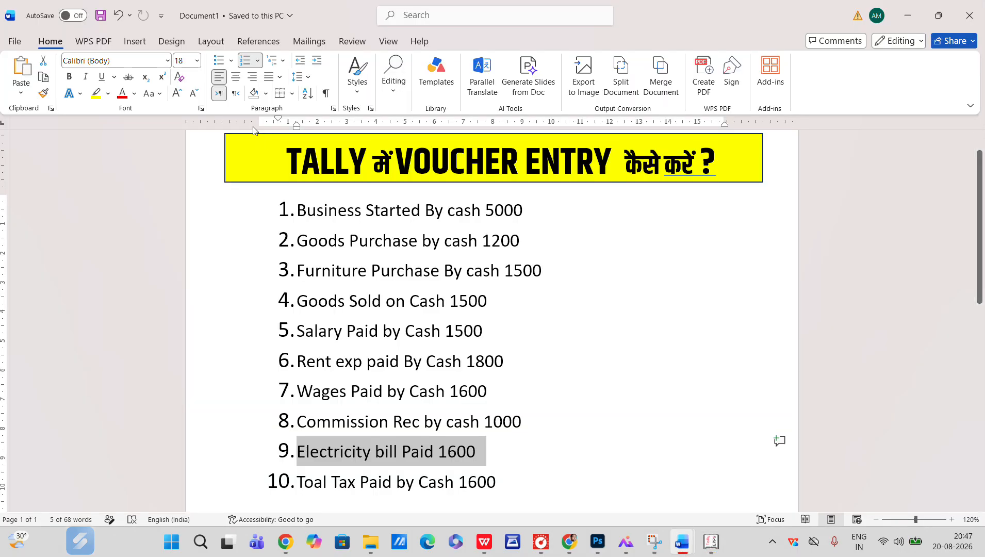
left_click(536, 209)
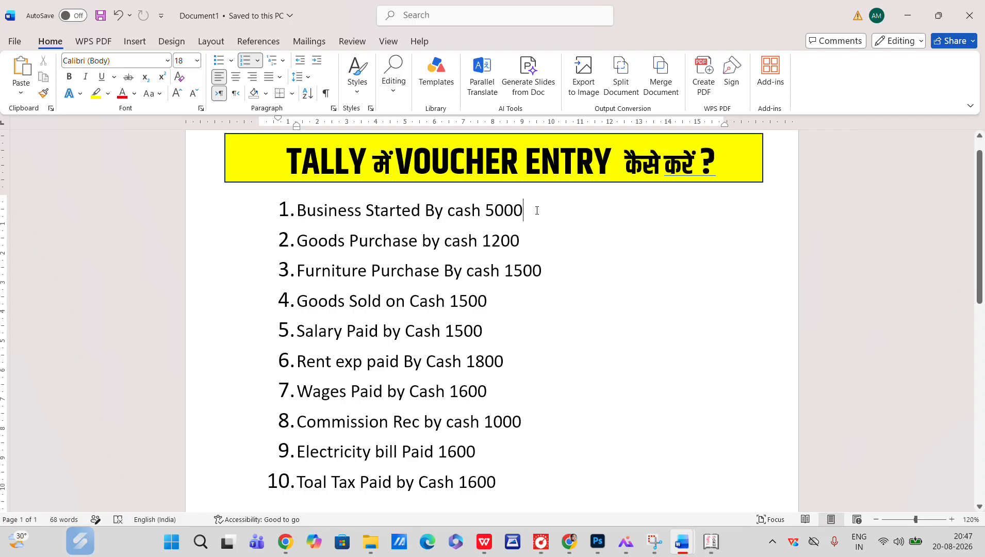
type("0")
key("alt+Tab")
Enter 50000 as the CAPITAL A/C amount and accept the receipt voucher
type("5")
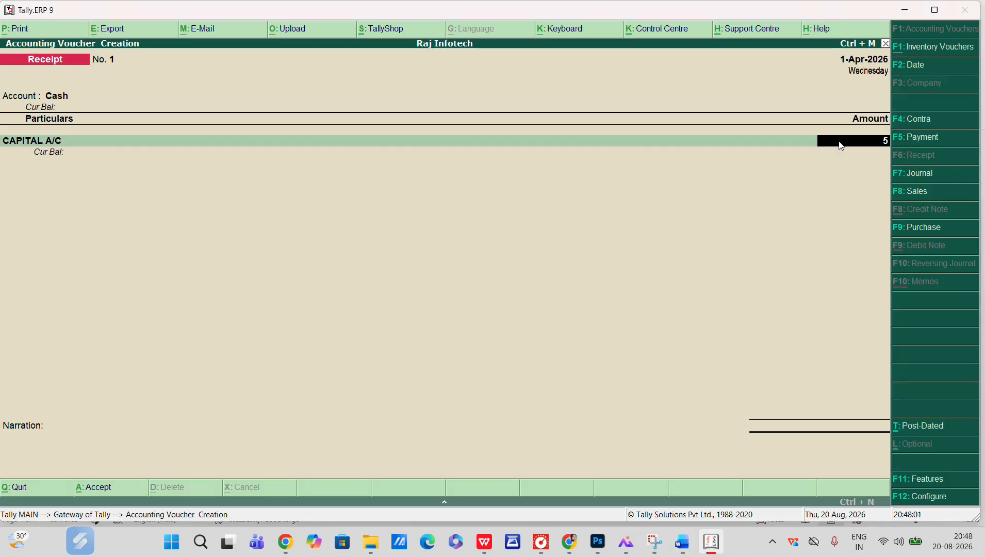
type("0000")
key("Return")
key("Return")
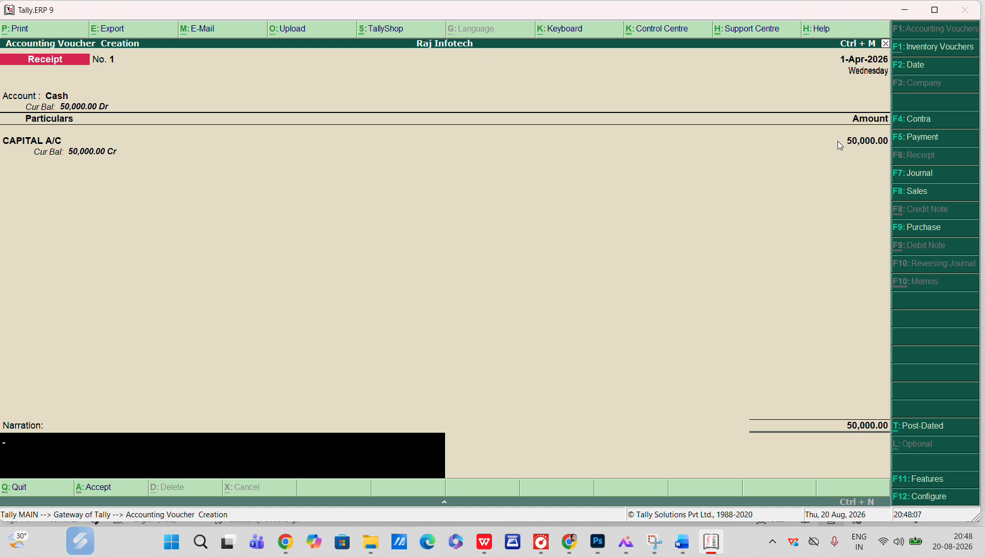
key("Return")
key("Return")
key("Return")
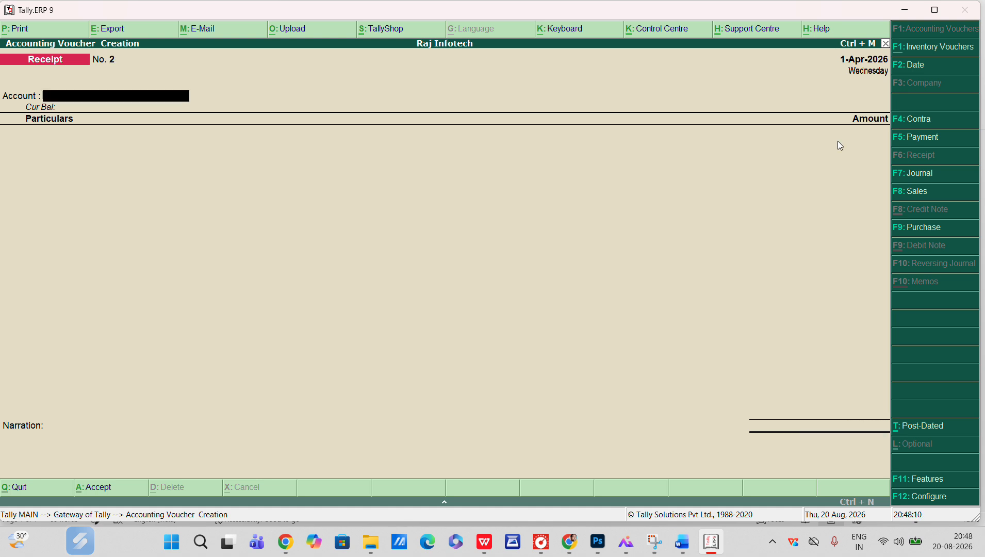
Highlight the second transaction, Goods Purchase by cash 1200, in the task document
key("alt+Tab")
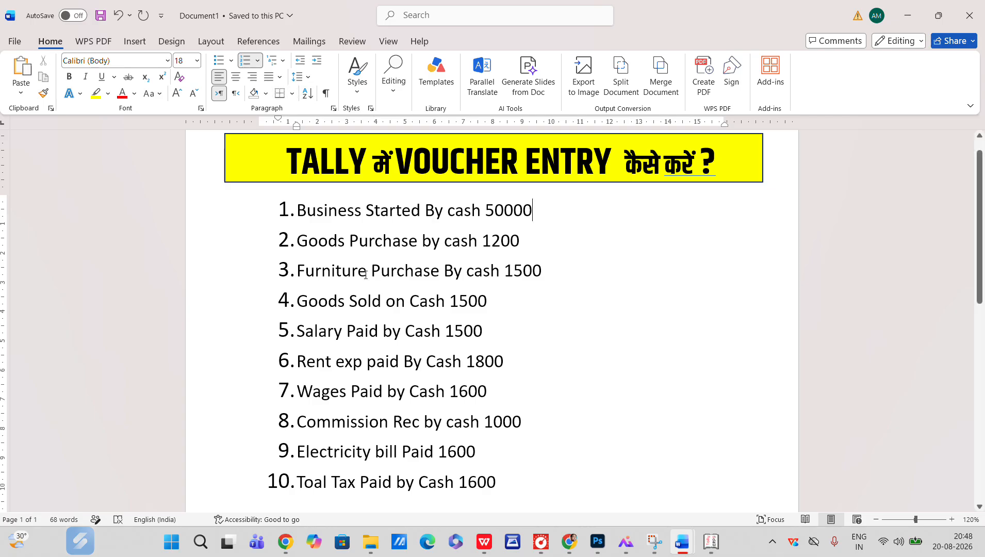
left_click_drag(298, 243, 531, 246)
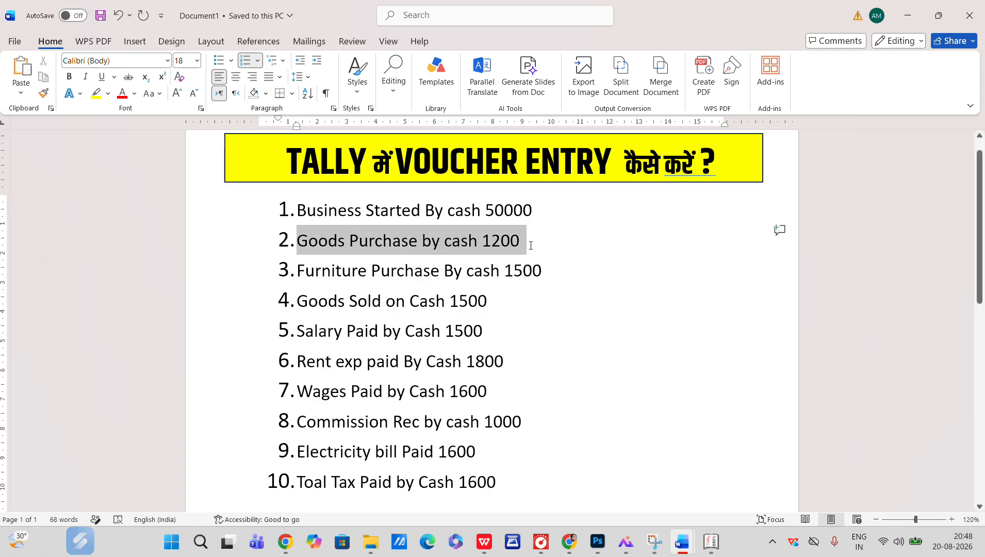
key("alt+Tab")
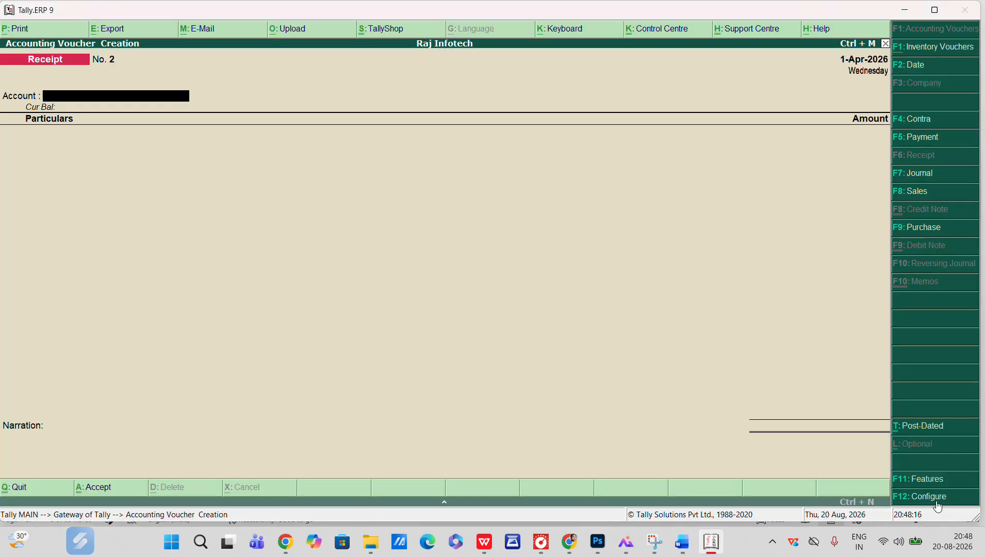
Open a Purchase voucher in voucher mode and enter supplier invoice number 001
left_click(918, 231)
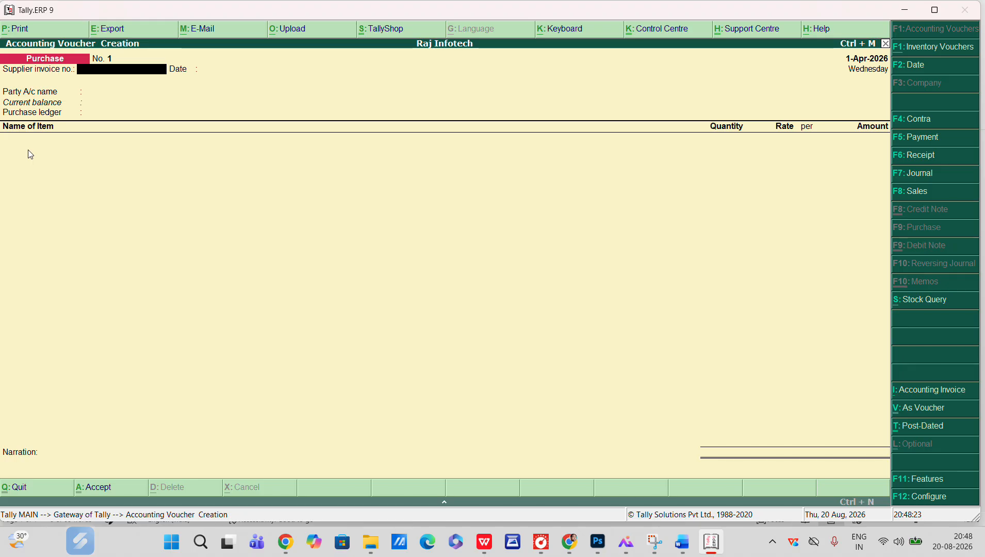
key("ctrl+v")
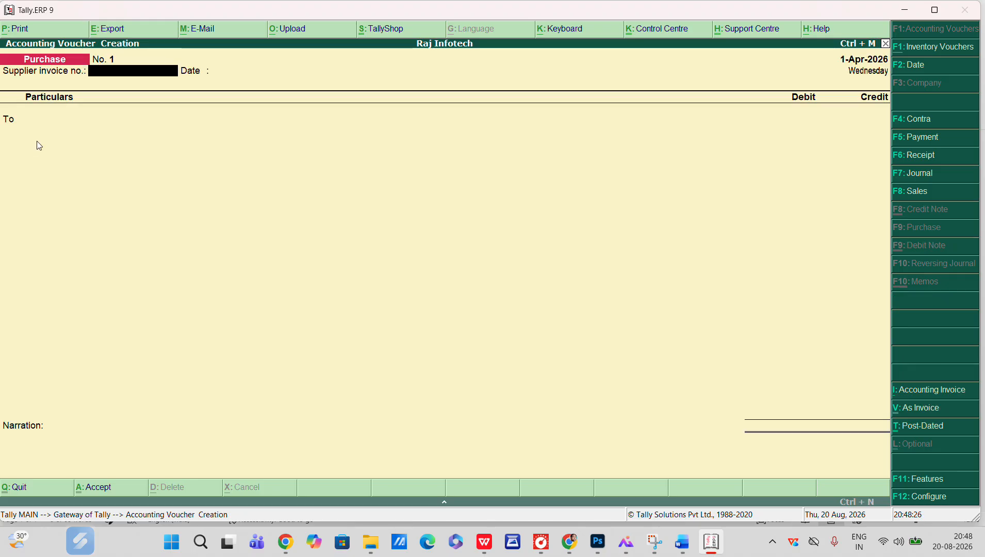
type("001")
key("Return")
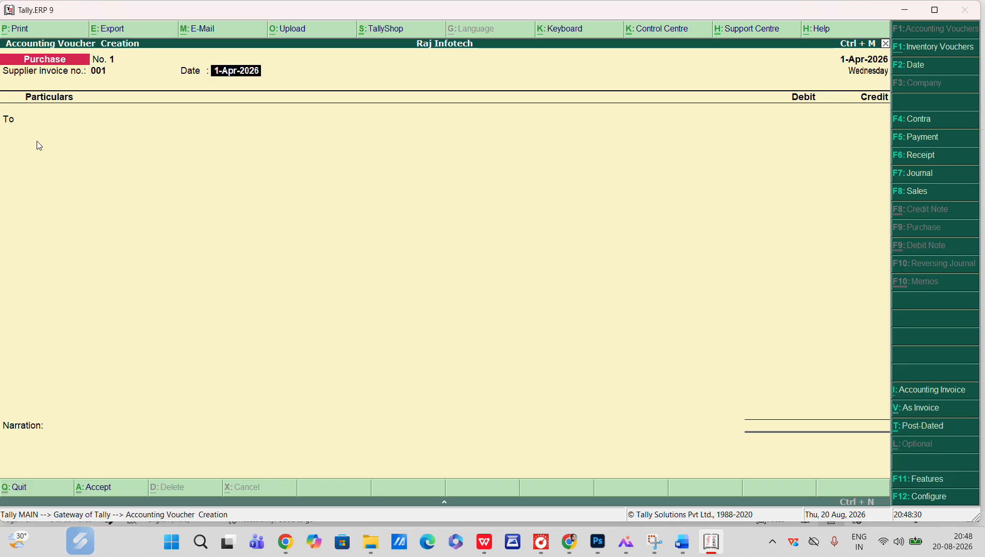
Credit Cash with 1200 in the purchase voucher
key("Return")
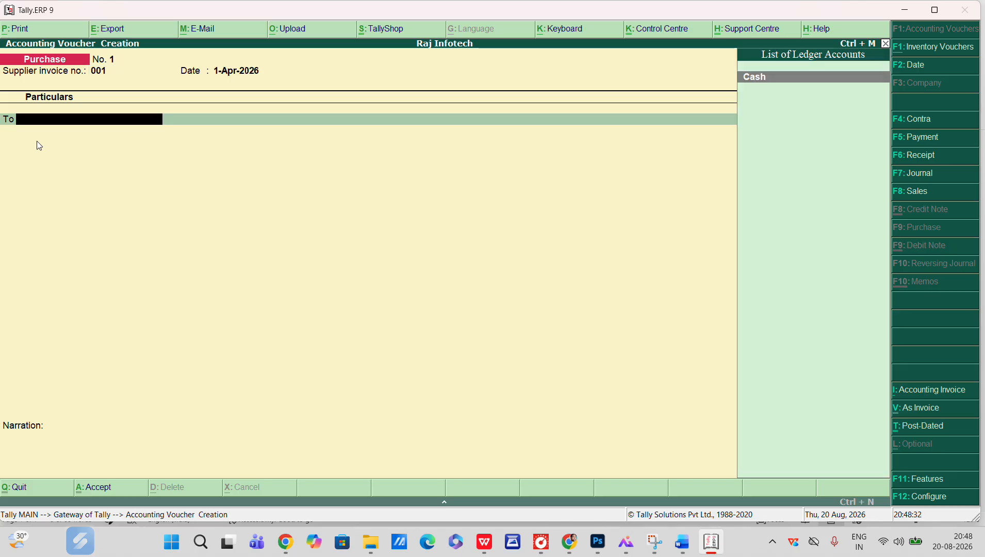
key("Return")
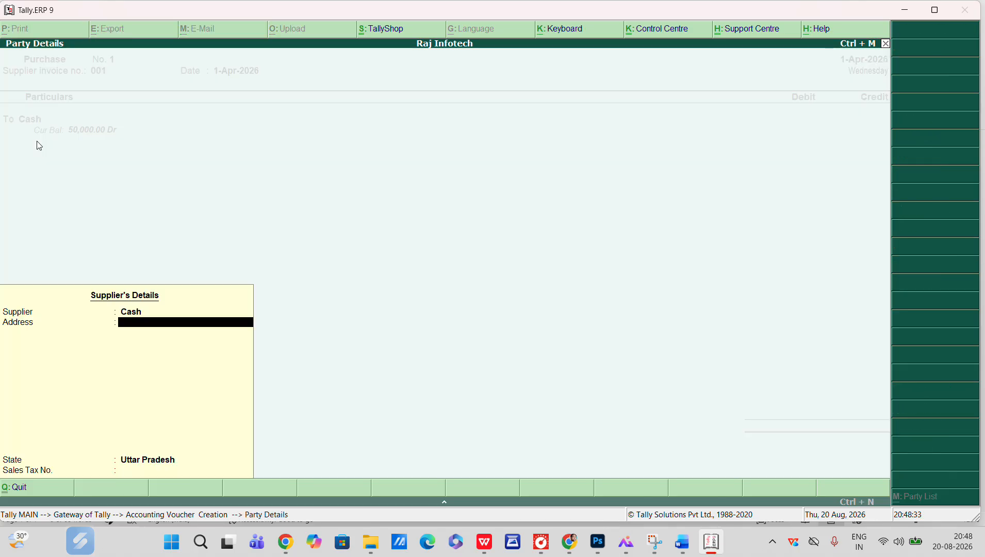
key("Return")
key("alt+Tab")
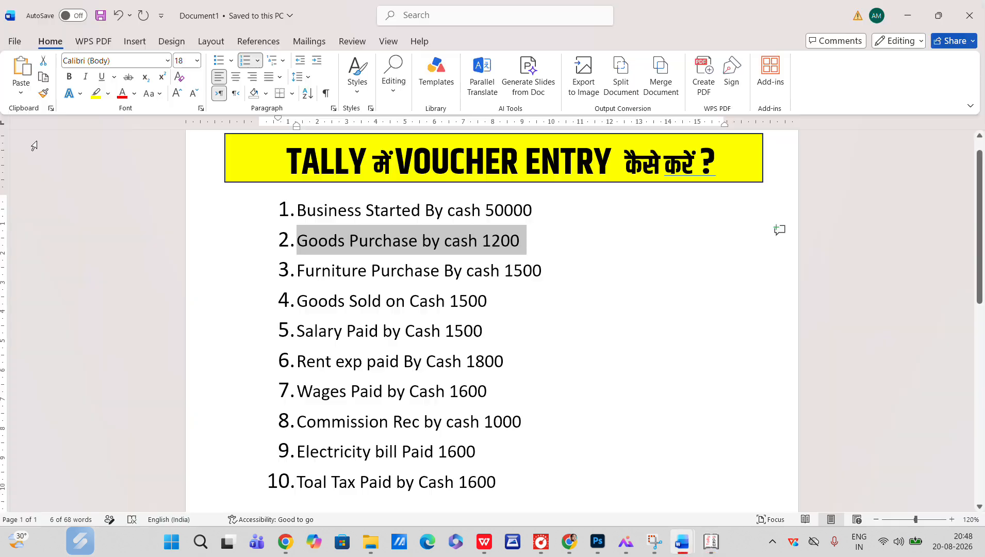
key("alt+Tab")
type("1200")
key("Return")
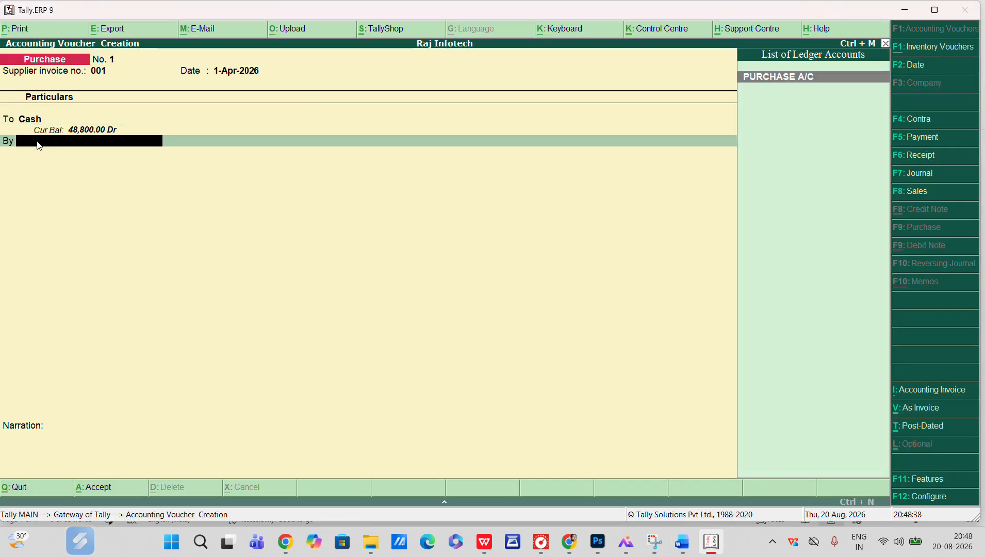
Debit PURCHASE A/C with 1200, skip the inventory allocation and accept the purchase voucher
key("Return")
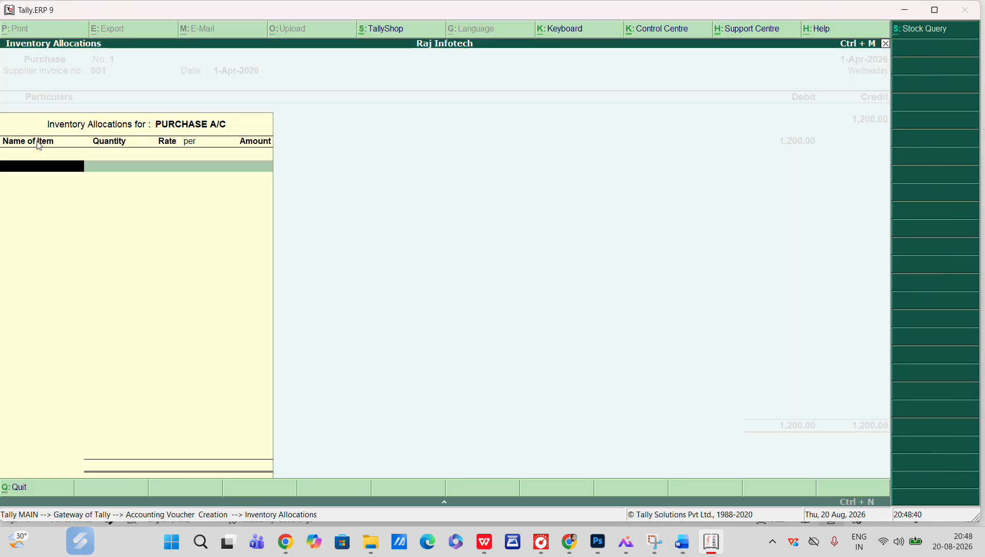
key("Return")
key("Return")
key("Return")
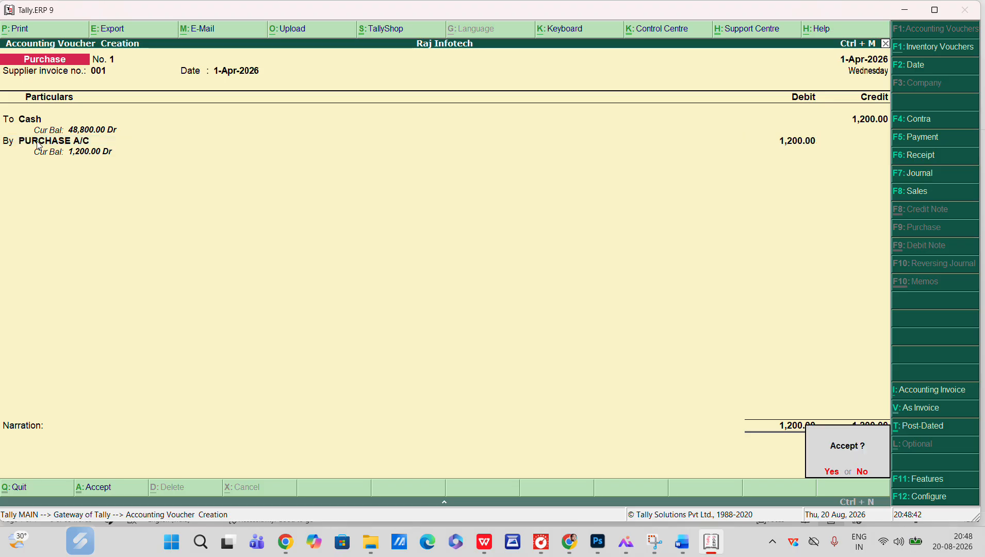
key("Return")
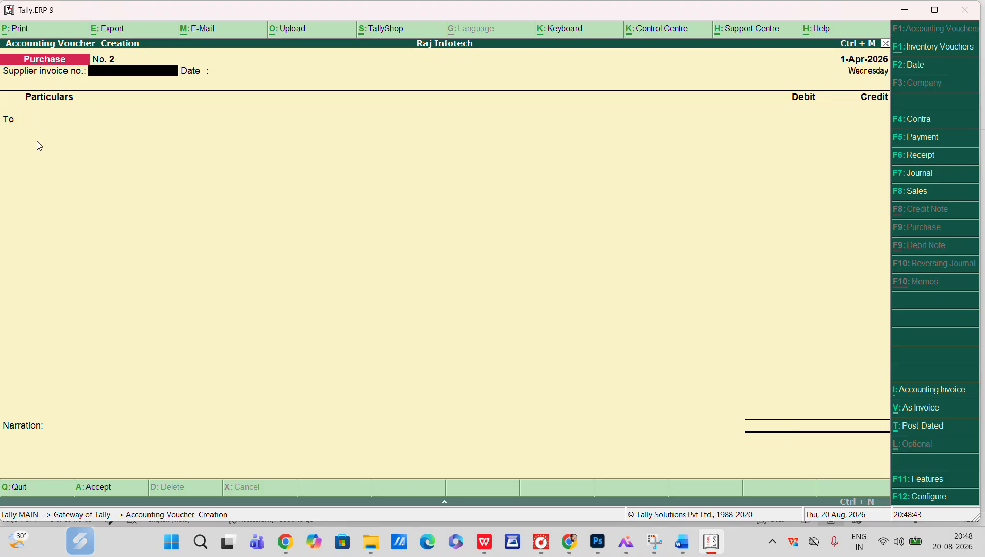
Start a Payment voucher with Cash as the account and select FURNITURE as the particular
key("alt+Tab")
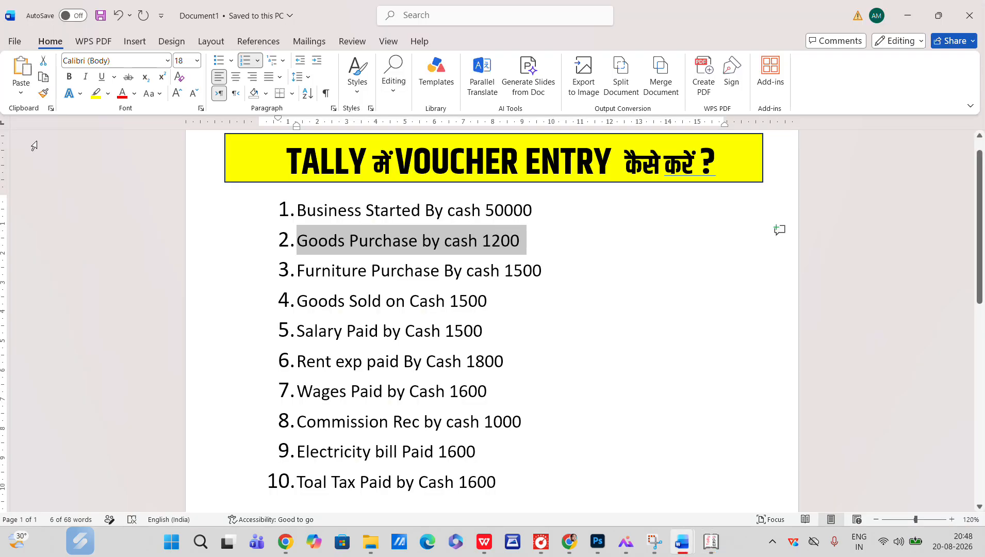
key("alt+Tab")
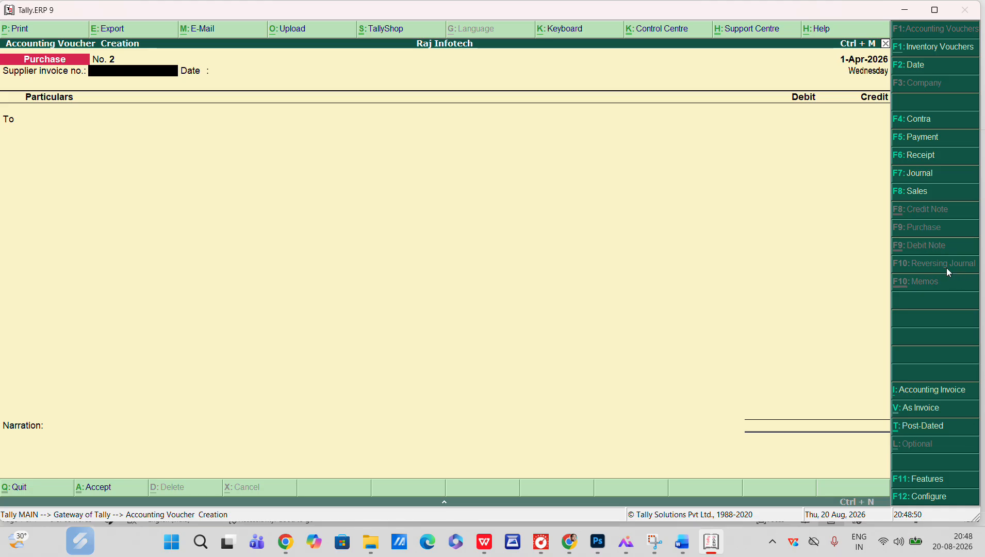
left_click(919, 139)
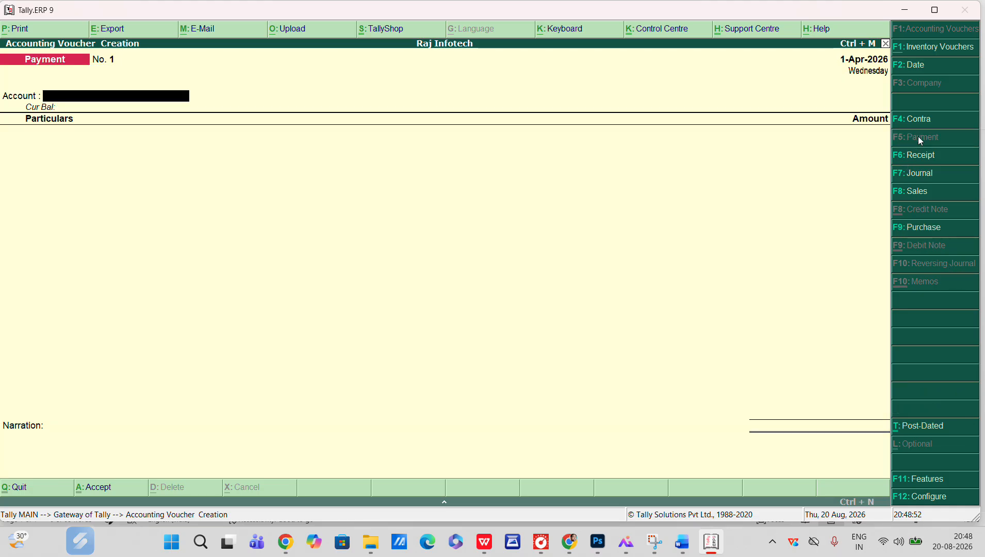
key("Return")
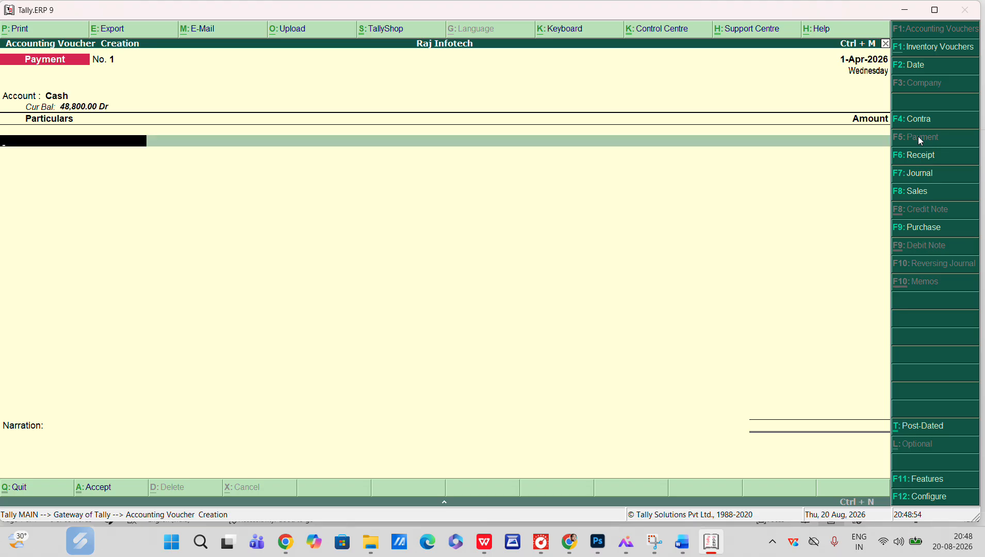
type("F")
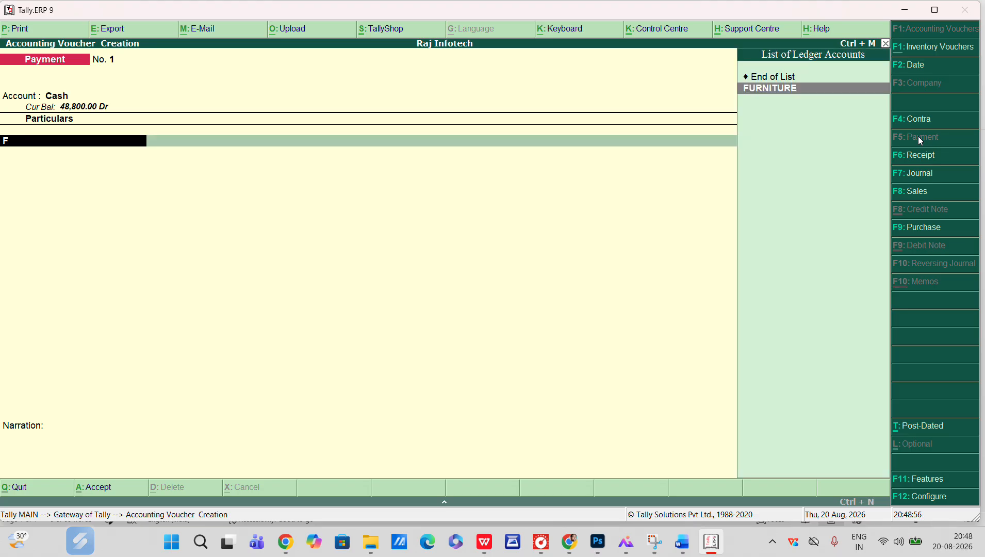
key("Return")
Enter 1500 as the FURNITURE amount and accept the payment voucher
key("alt+Tab")
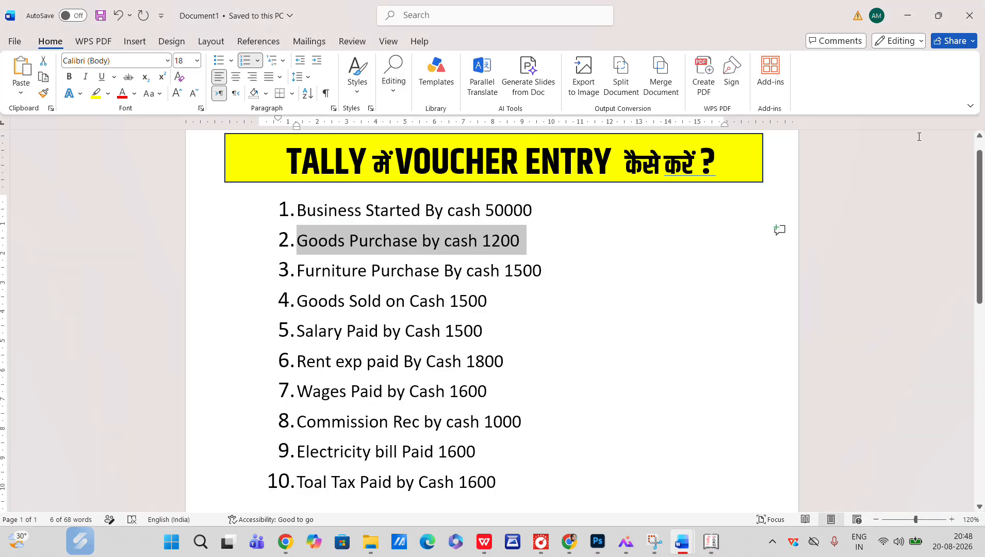
key("alt+Tab")
type("1500")
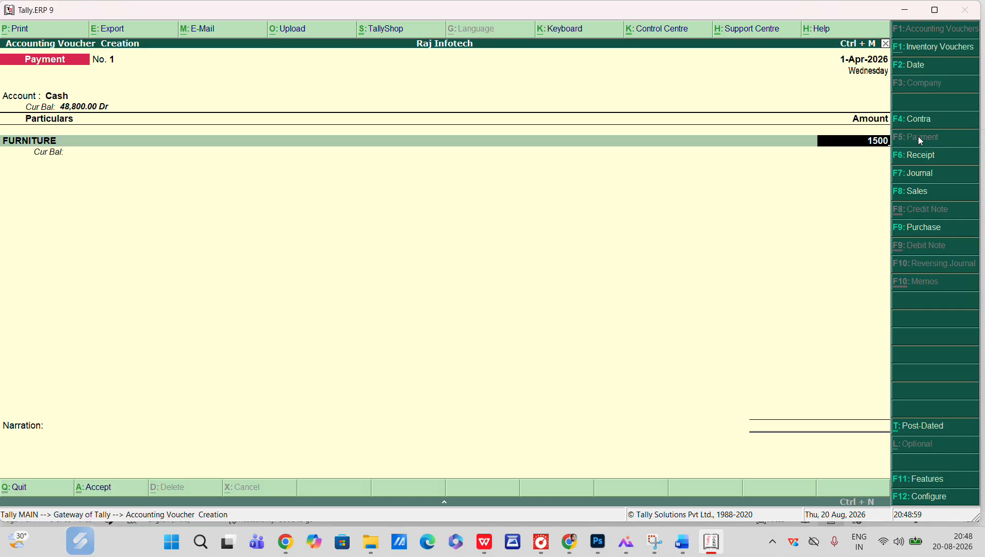
key("Return")
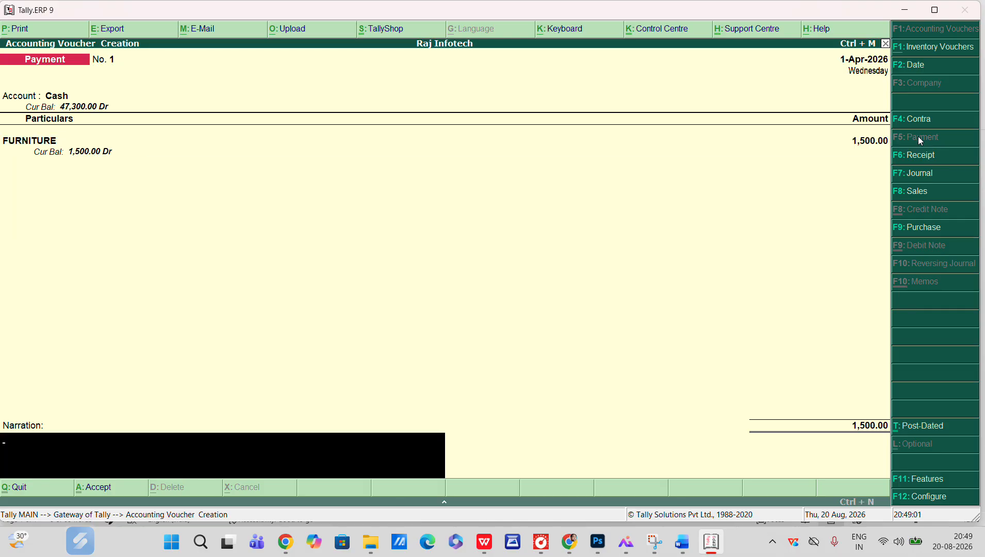
key("Return")
Highlight the fourth transaction, Goods Sold on Cash 1500, in the task document
key("alt+Tab")
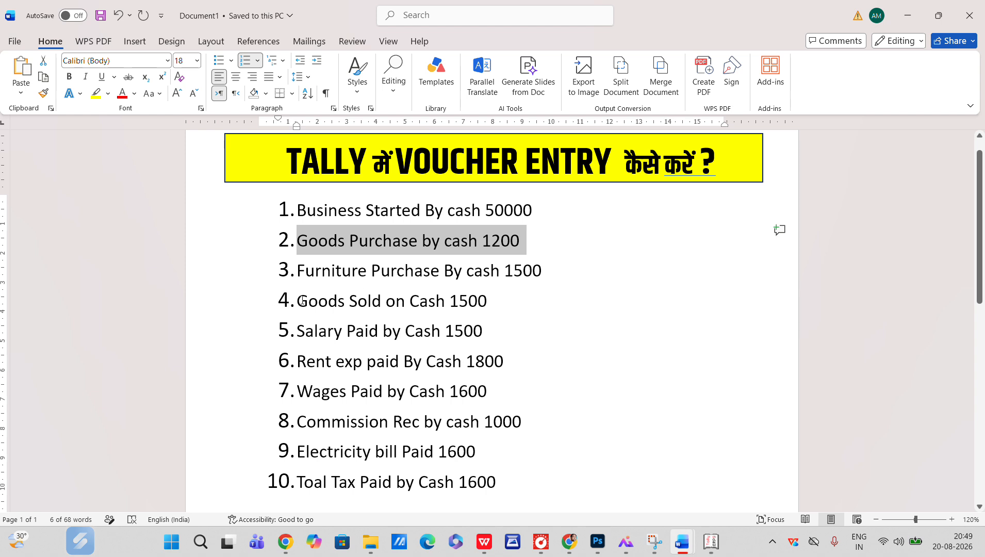
left_click_drag(300, 300, 498, 300)
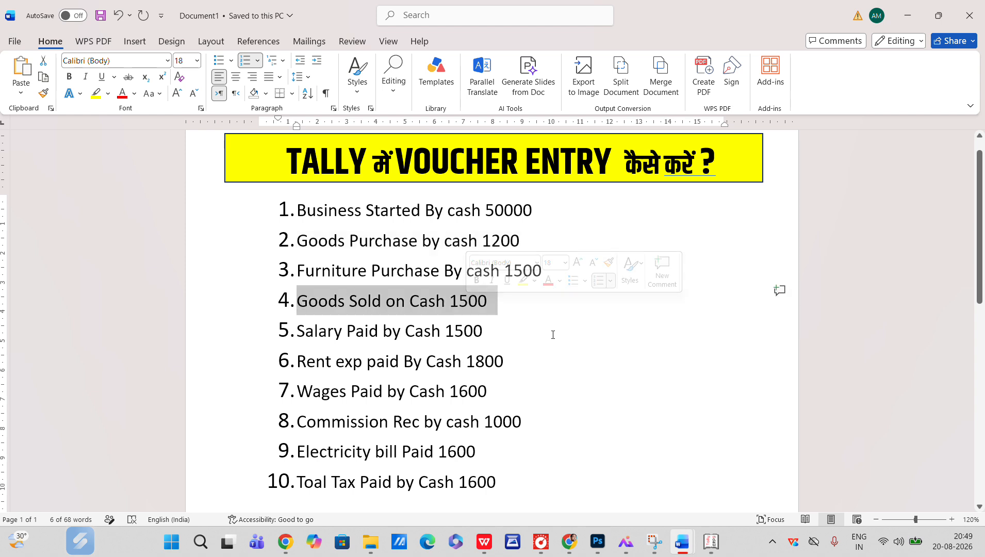
left_click(553, 334)
key("alt+Tab")
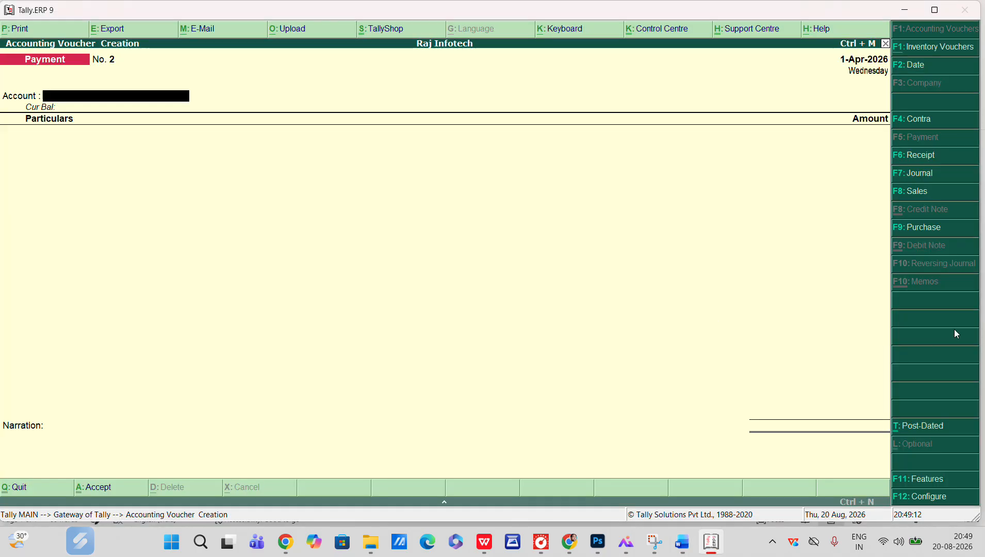
Open a Sales voucher in voucher mode and enter reference number 001
left_click(929, 194)
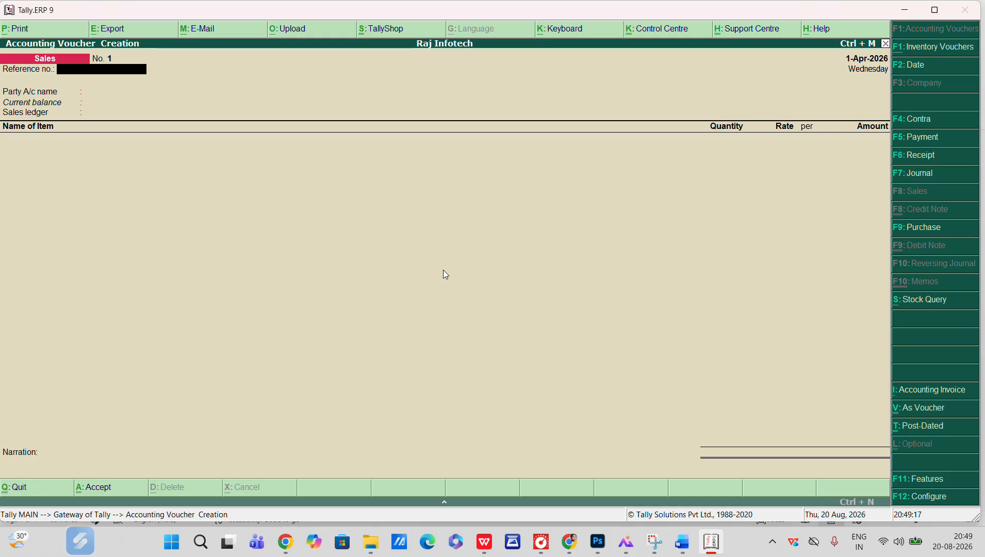
key("ctrl+v")
type("001")
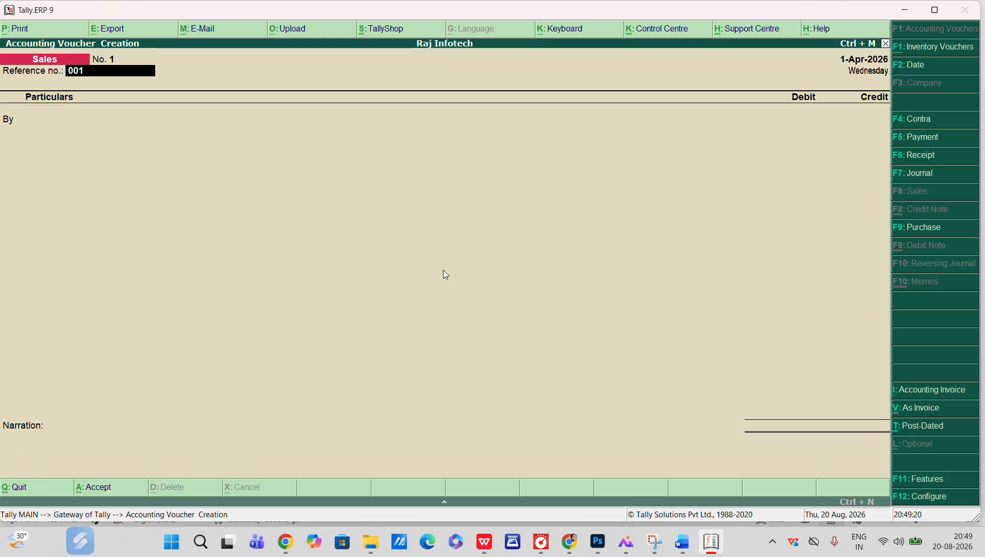
key("Return")
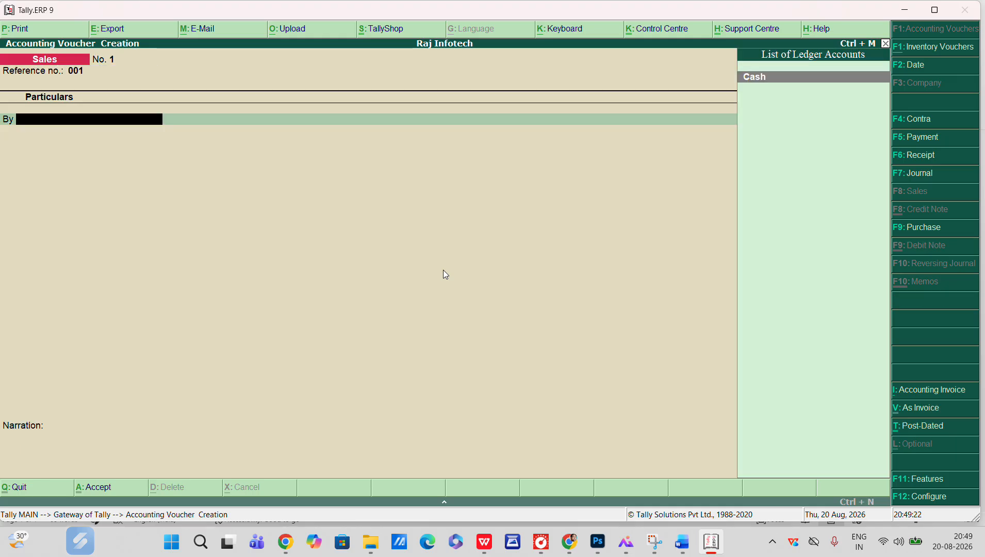
Complete the sales voucher debiting Cash and crediting SALES with 1500, then accept it
key("Return")
key("alt+Tab")
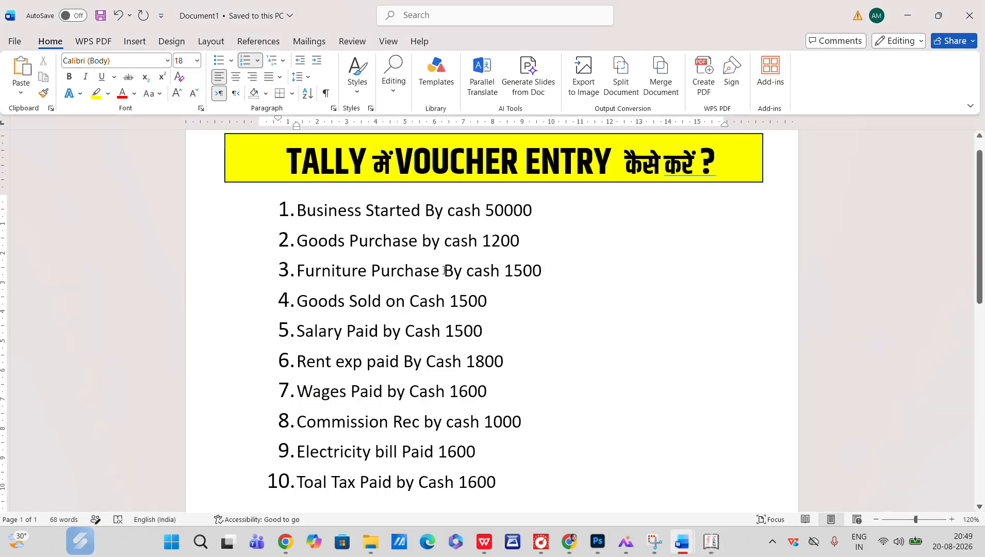
key("alt+Tab")
type("1500")
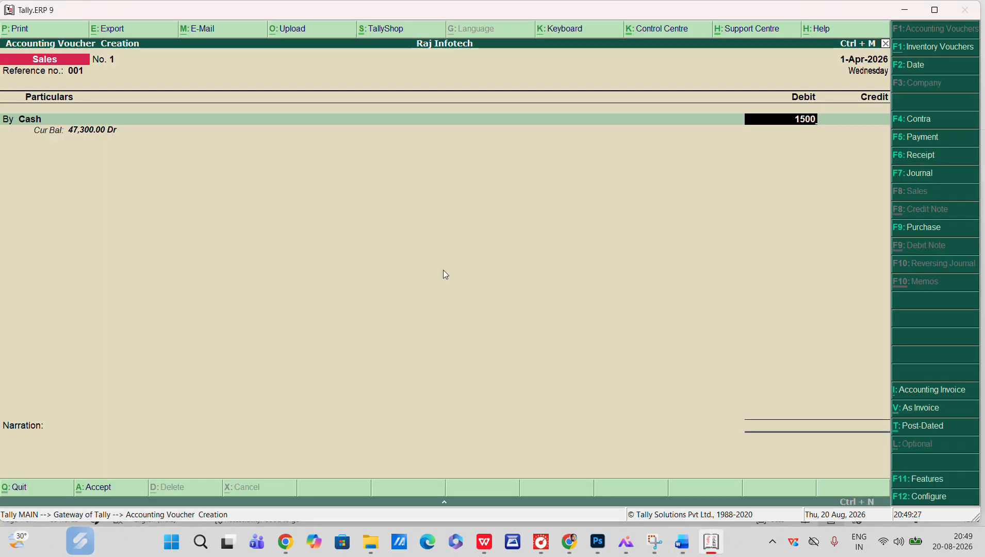
key("Return")
key("Return")
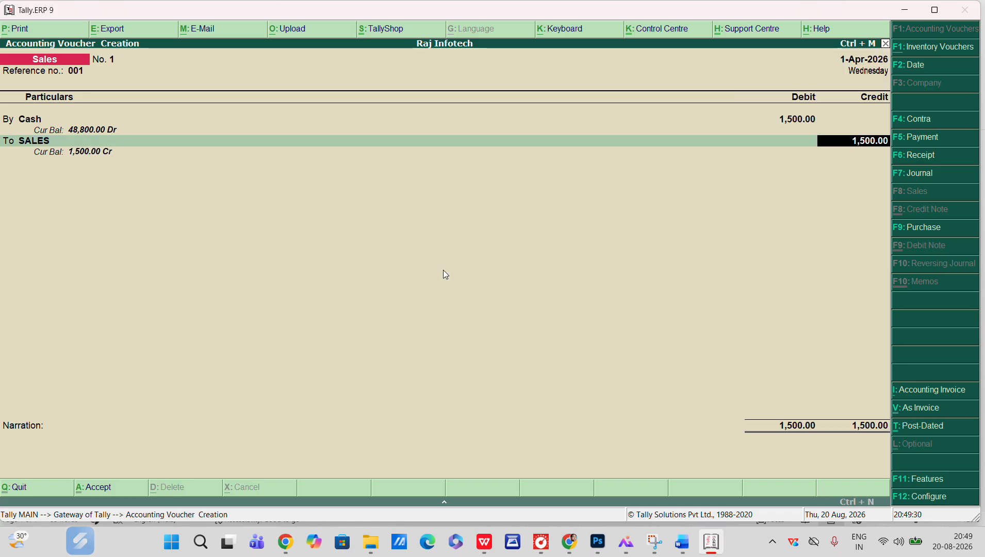
key("Return")
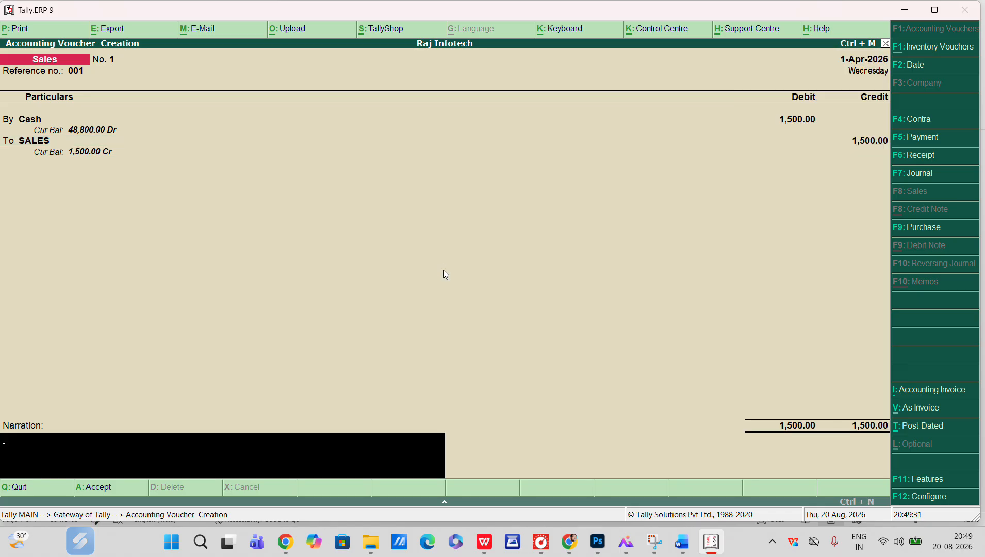
key("Return")
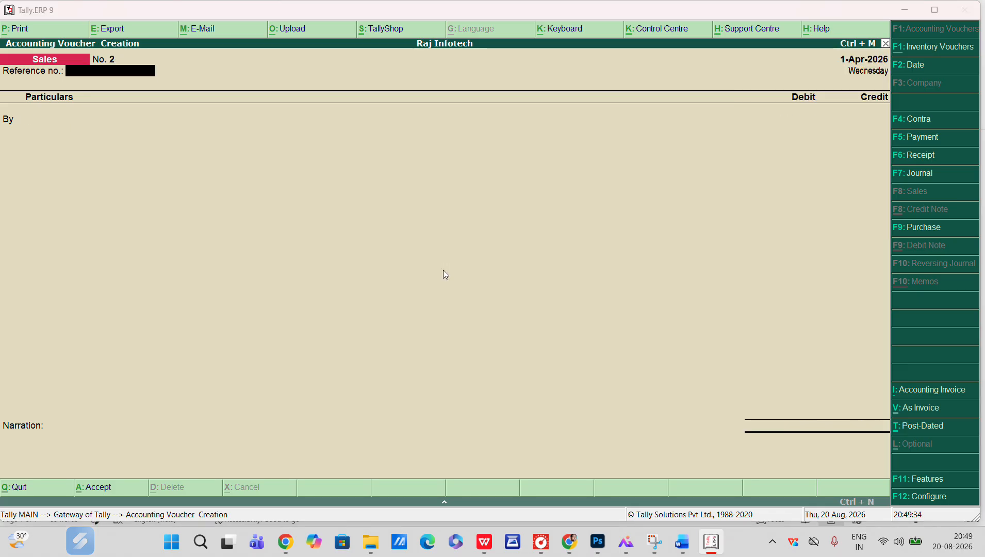
Highlight the sixth transaction, Rent exp paid By Cash 1800, in the task document
key("alt+Tab")
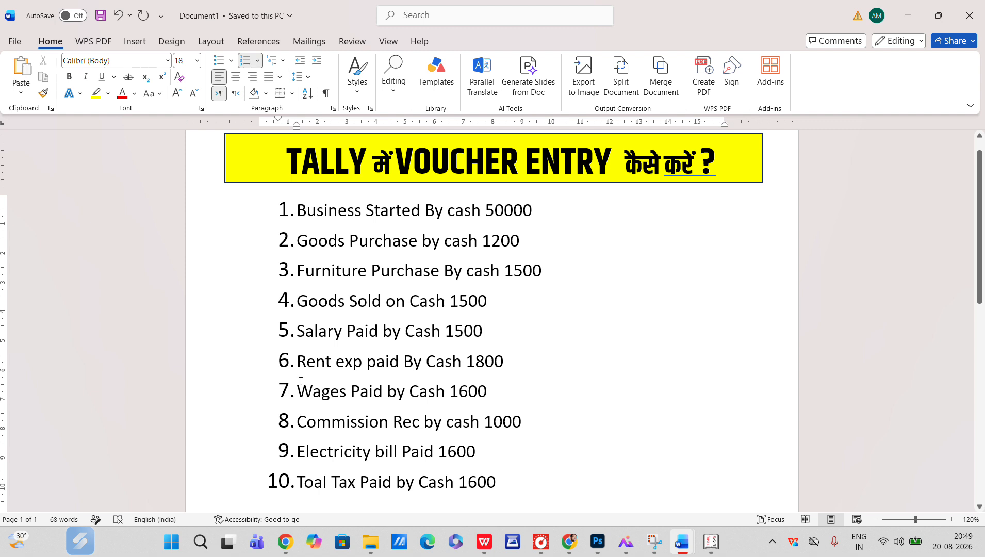
left_click_drag(298, 362, 474, 357)
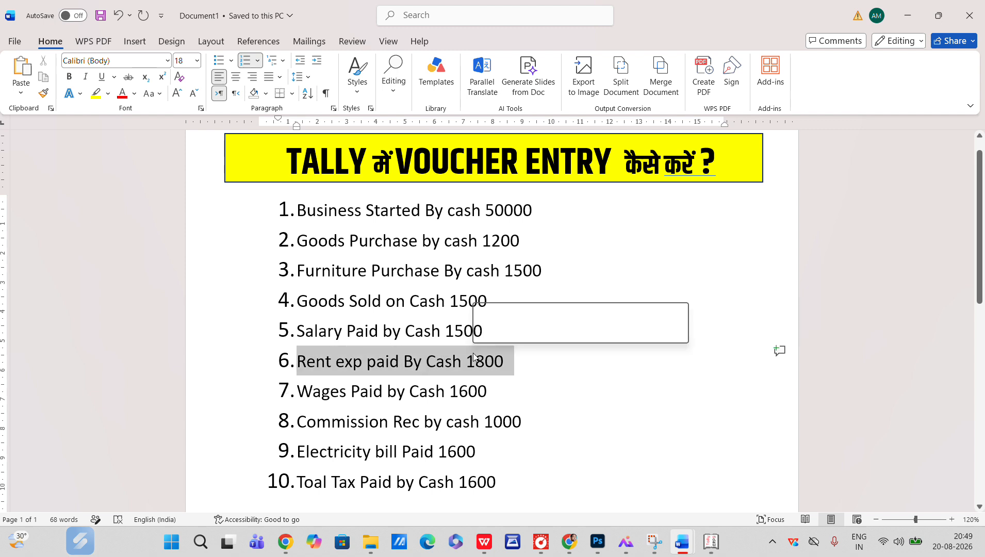
key("alt+Tab")
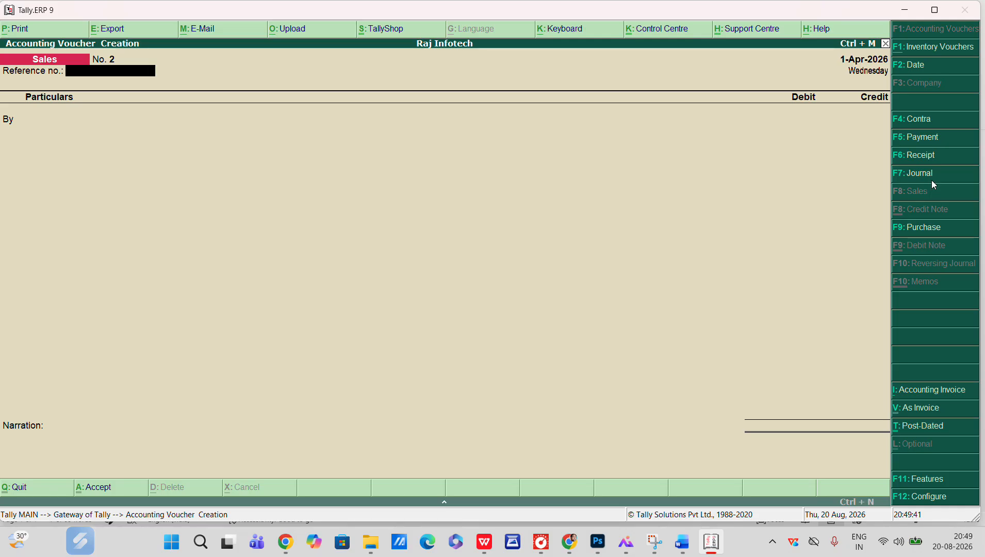
Start a Payment voucher with Cash as the account and select RENT PAID as the particular
left_click(930, 143)
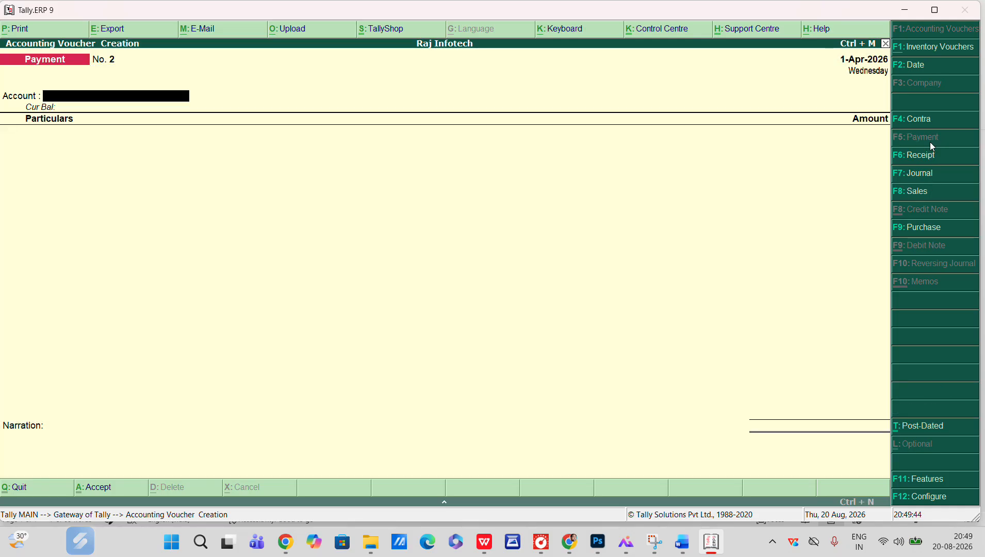
key("Return")
key("alt+Tab")
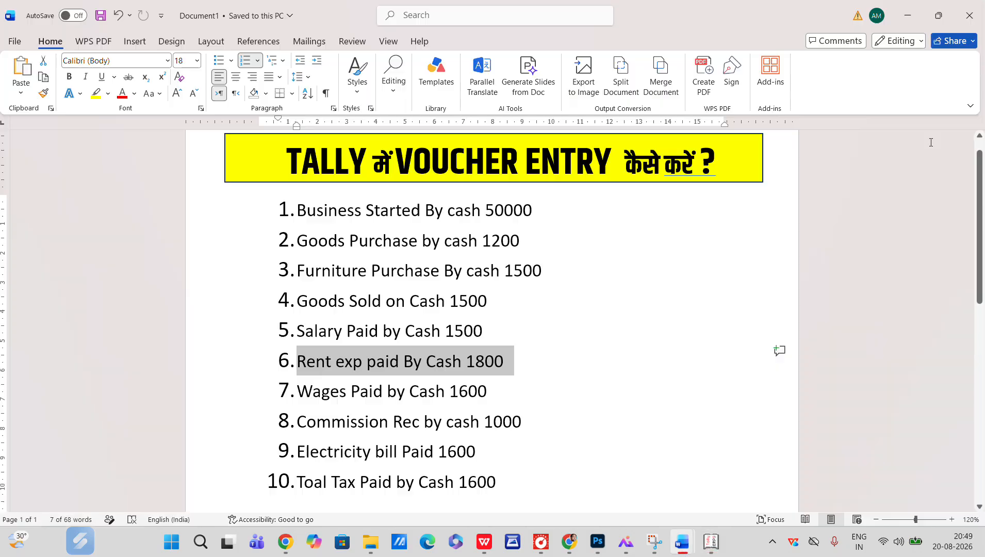
key("alt+Tab")
type("RE")
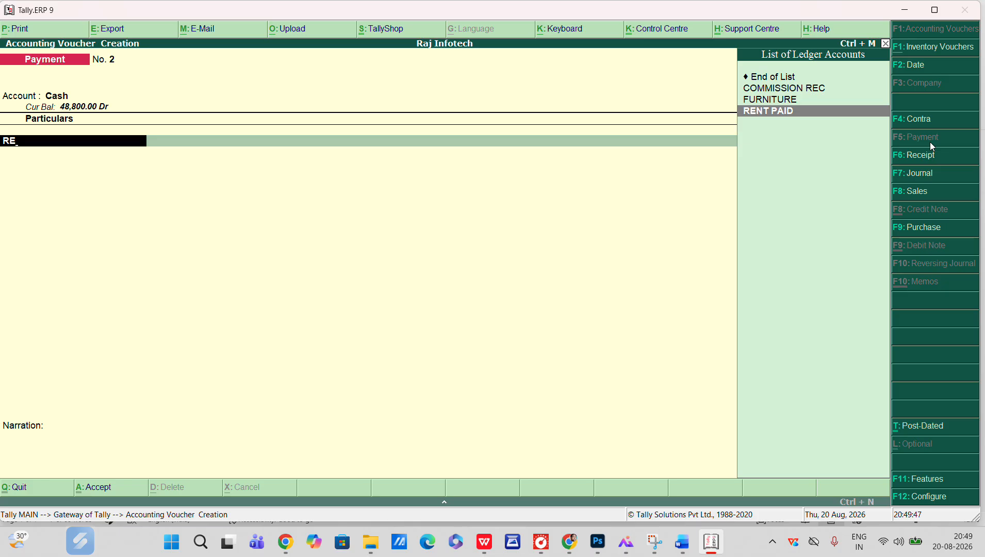
key("Return")
Enter 1800 as the RENT PAID amount and accept the payment voucher
key("alt+Tab")
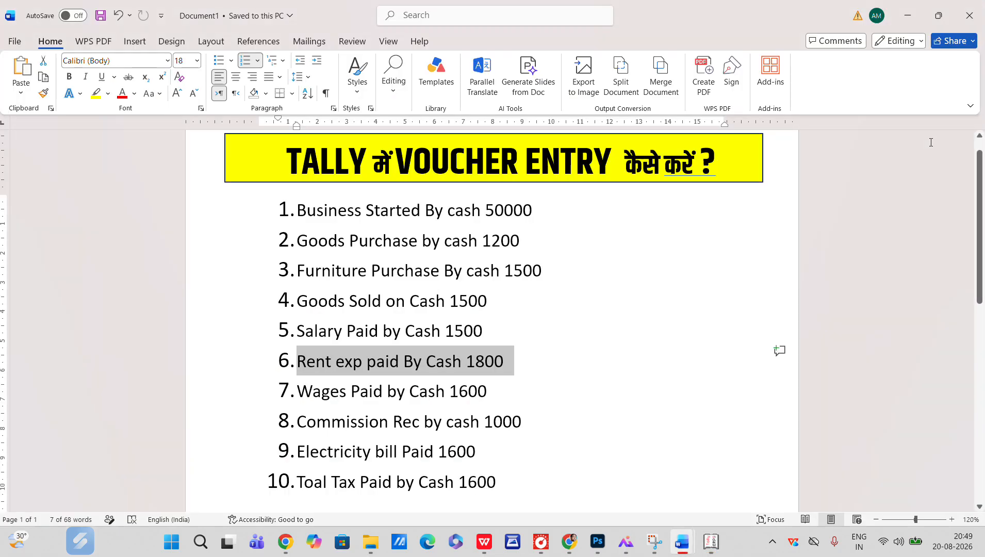
key("alt+Tab")
type("1800")
key("Return")
key("Return")
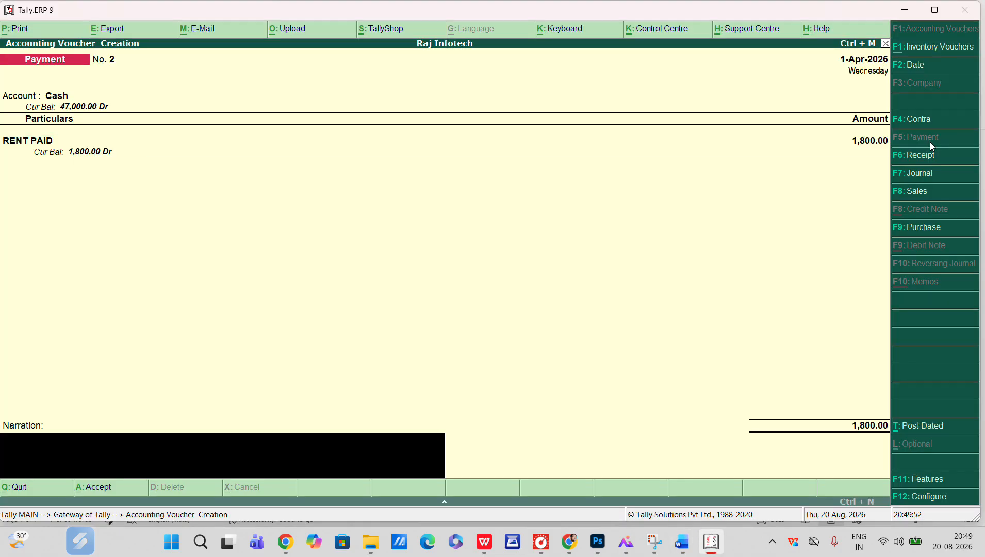
key("Return")
key("Return")
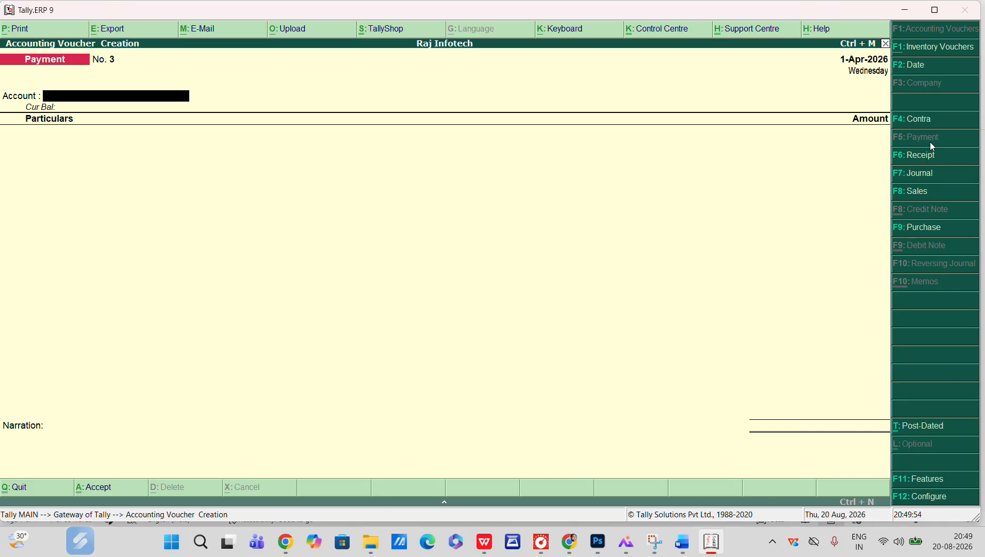
In the next payment voucher, choose Cash as the account and WAGES as the particular
key("alt+Tab")
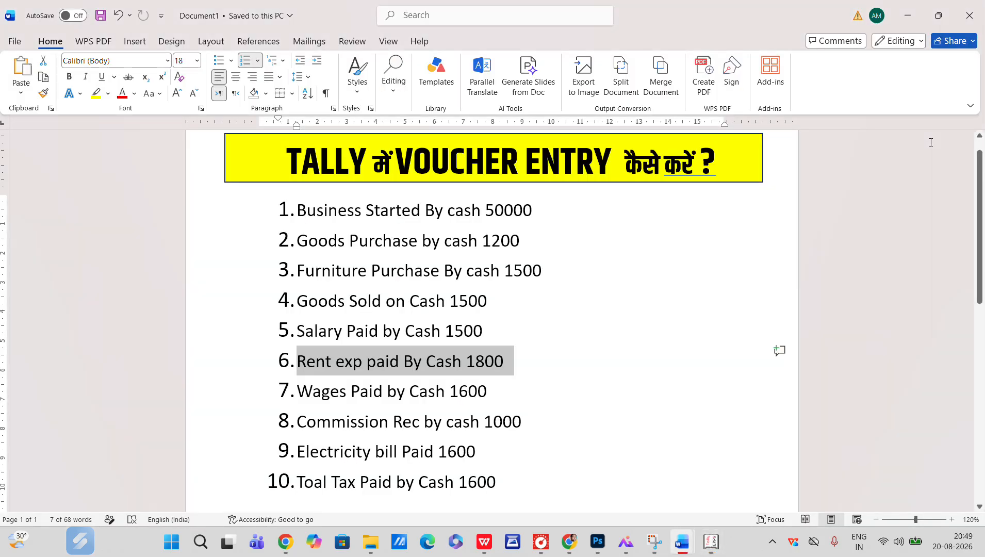
key("alt+Tab")
key("Return")
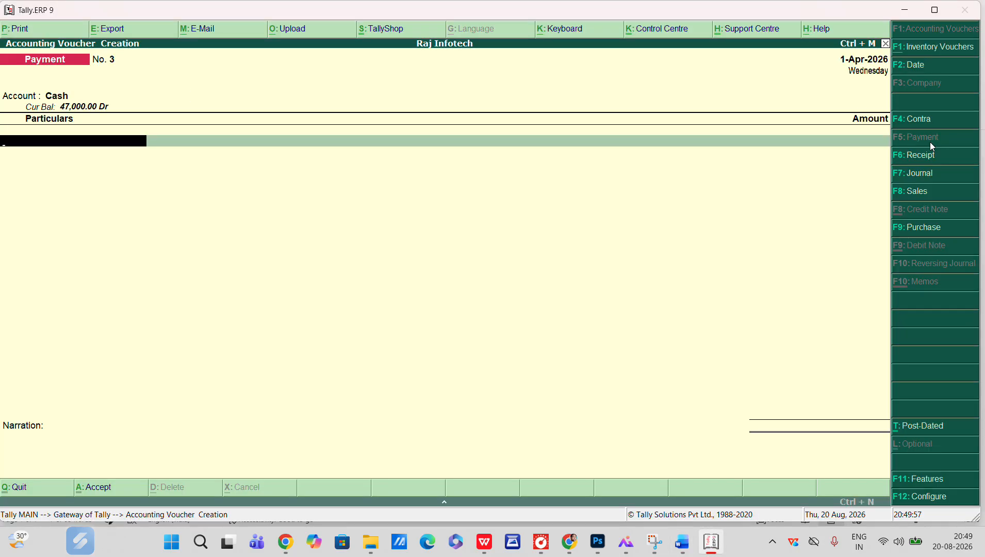
type("WA")
key("Return")
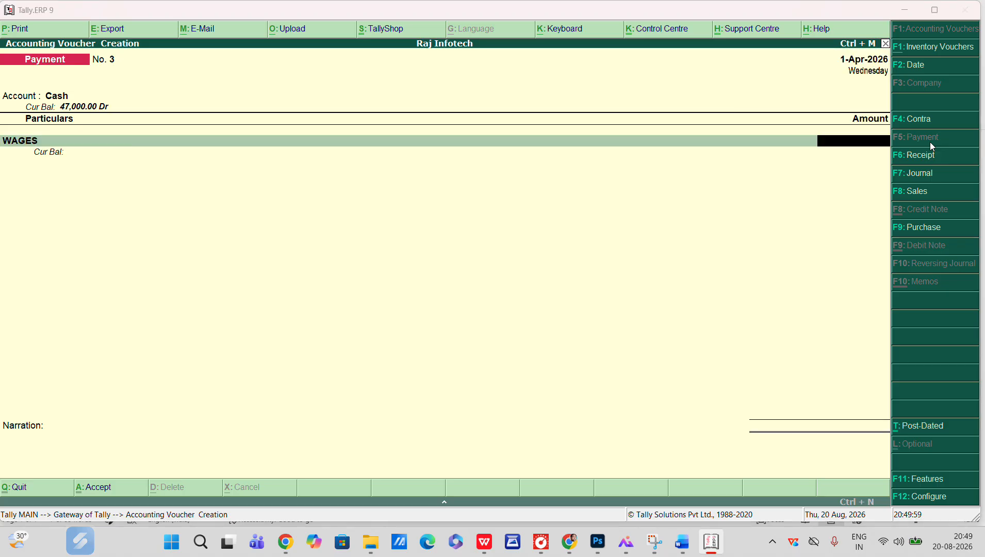
Enter 1600 as the WAGES amount and accept the payment voucher
key("alt+Tab")
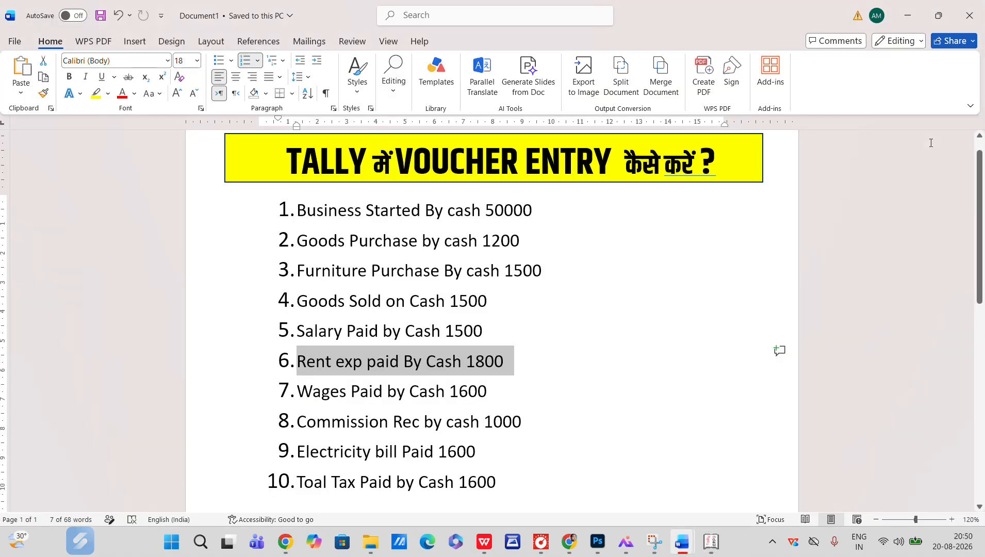
key("alt+Tab")
type("1600")
key("Return")
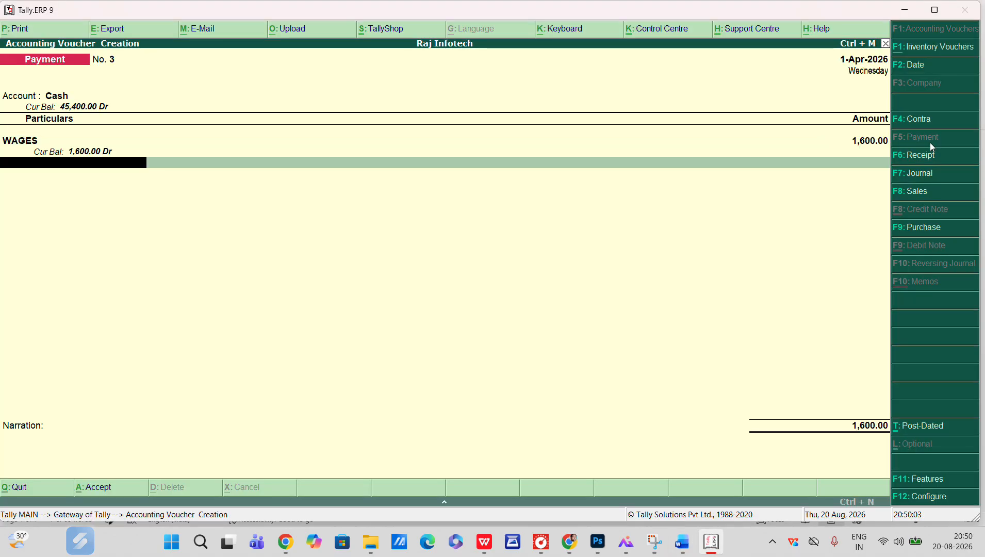
key("Return")
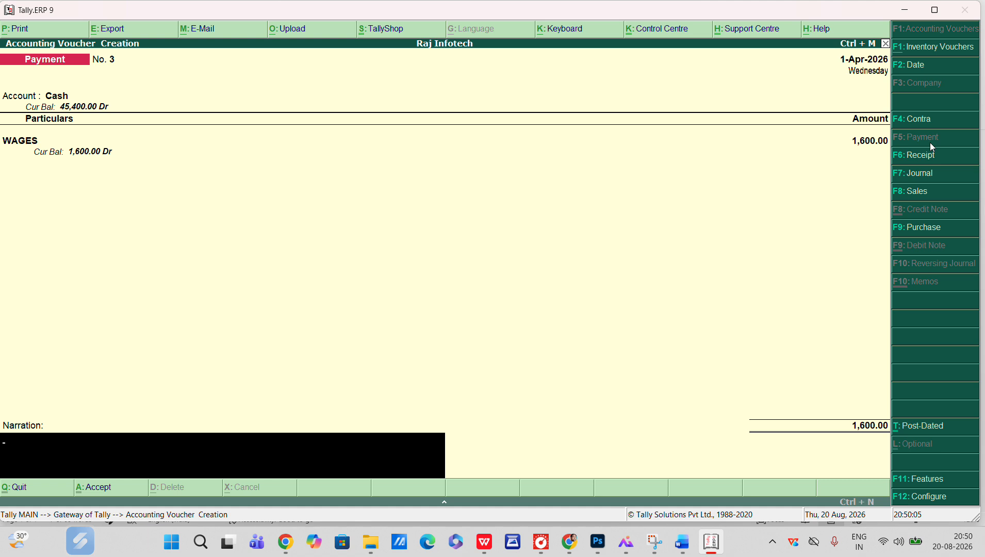
key("Return")
key("y")
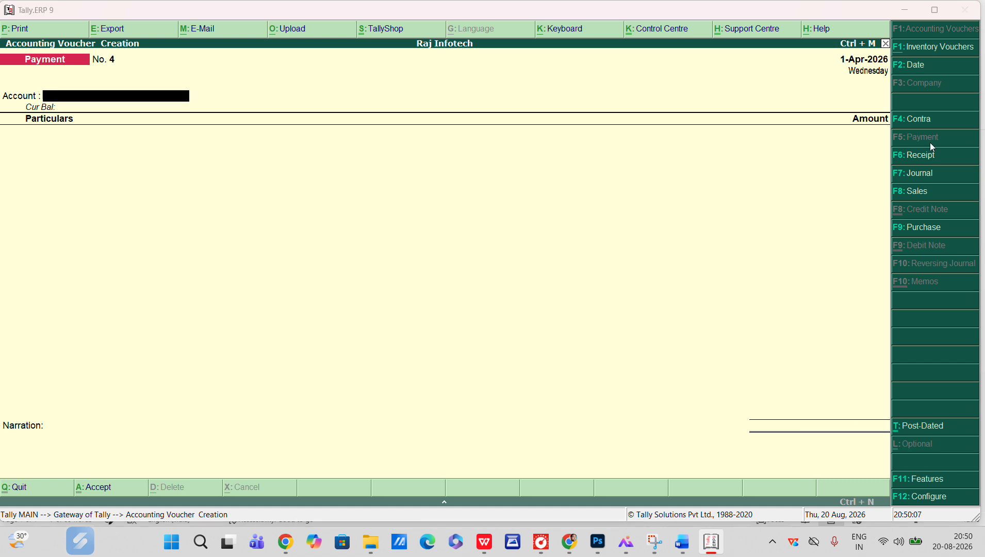
Highlight the eighth transaction, Commission Rec by cash 1000, in the task document
key("alt+Tab")
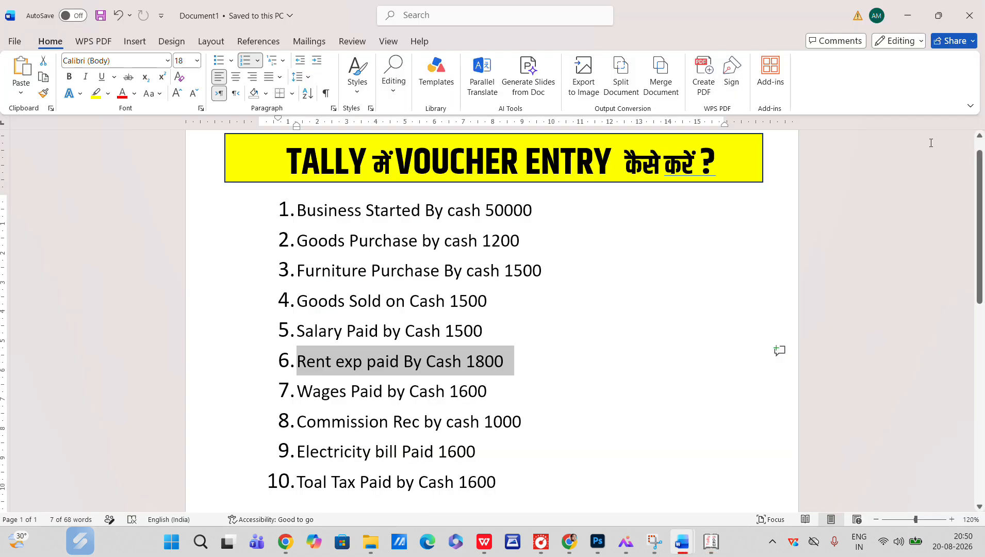
left_click_drag(300, 427, 531, 425)
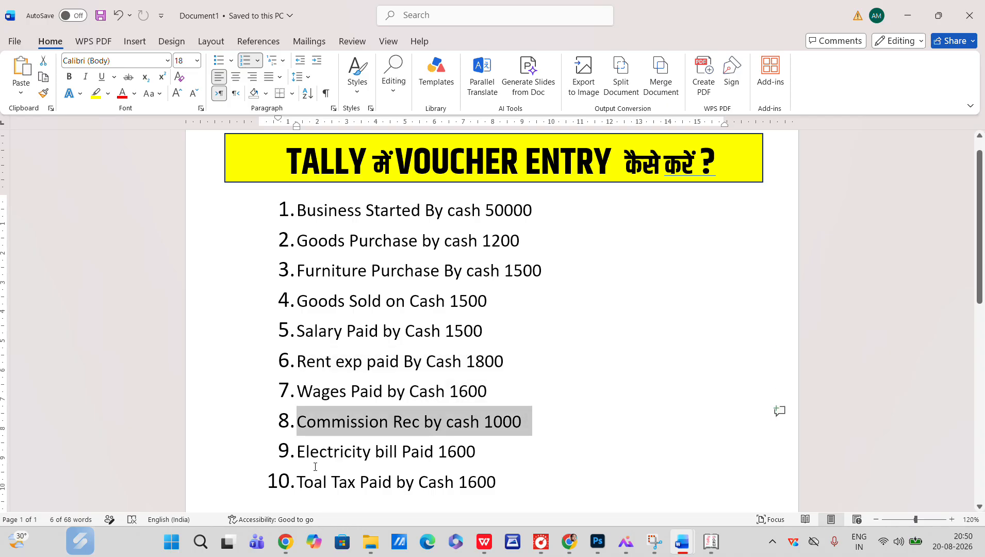
key("alt+Tab")
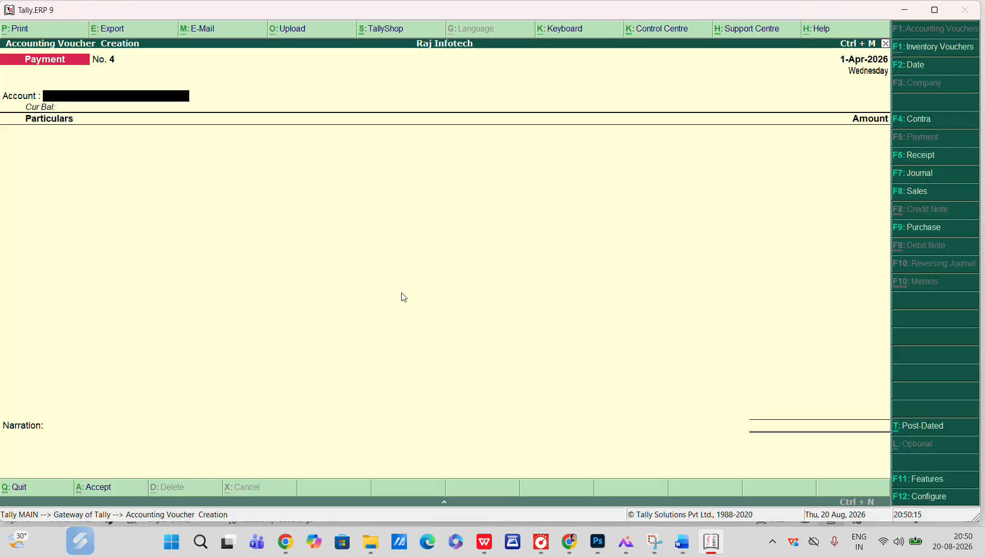
Start a Receipt voucher with Cash as the account and select COMMISSION REC as the particular
left_click(934, 155)
key("Return")
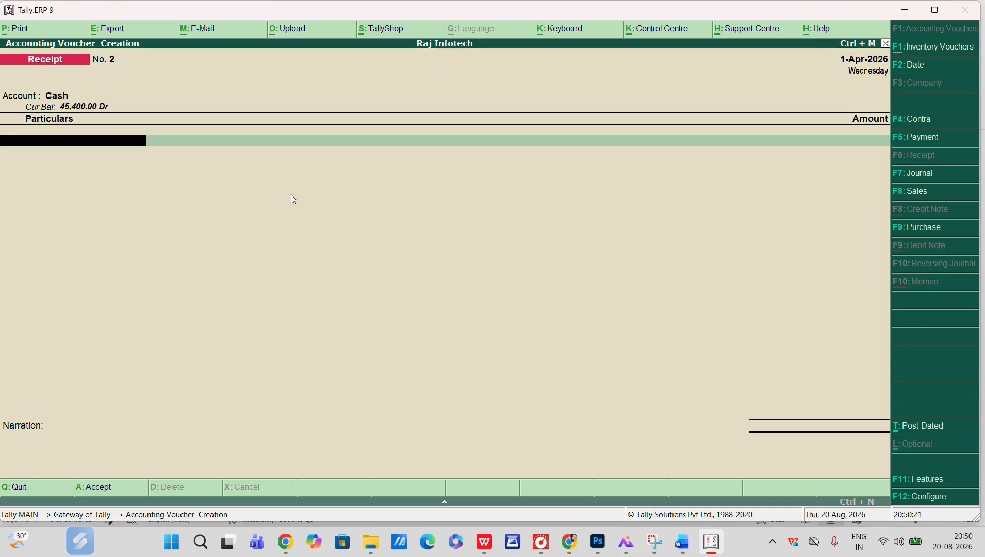
type("COM")
key("Return")
Enter 1000 as the COMMISSION REC amount and accept the receipt voucher
key("alt+Tab")
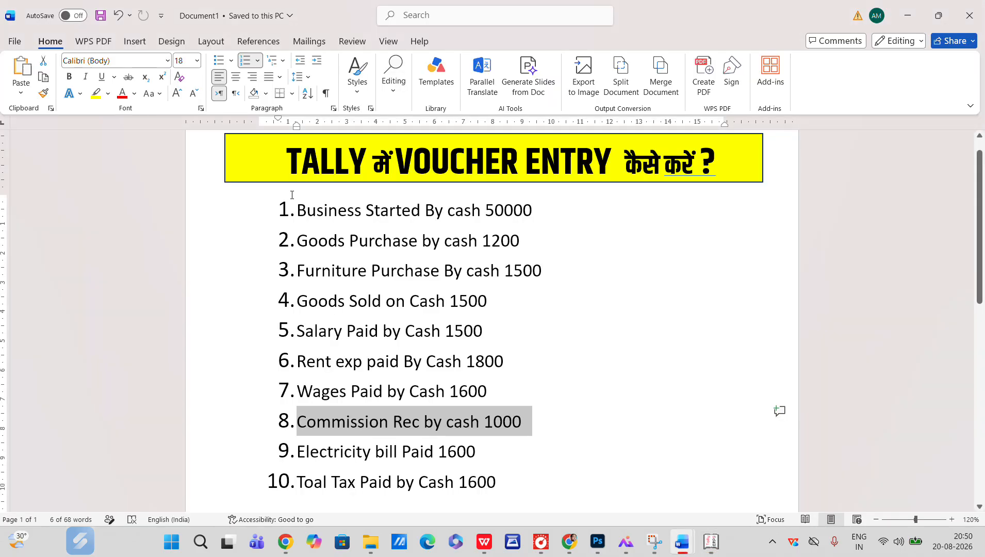
key("alt+Tab")
type("1000")
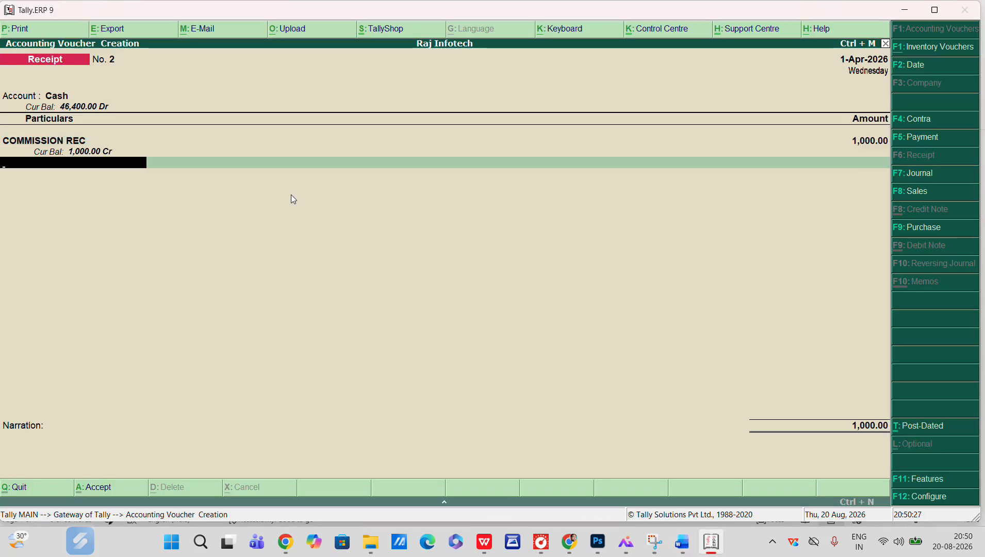
key("Return")
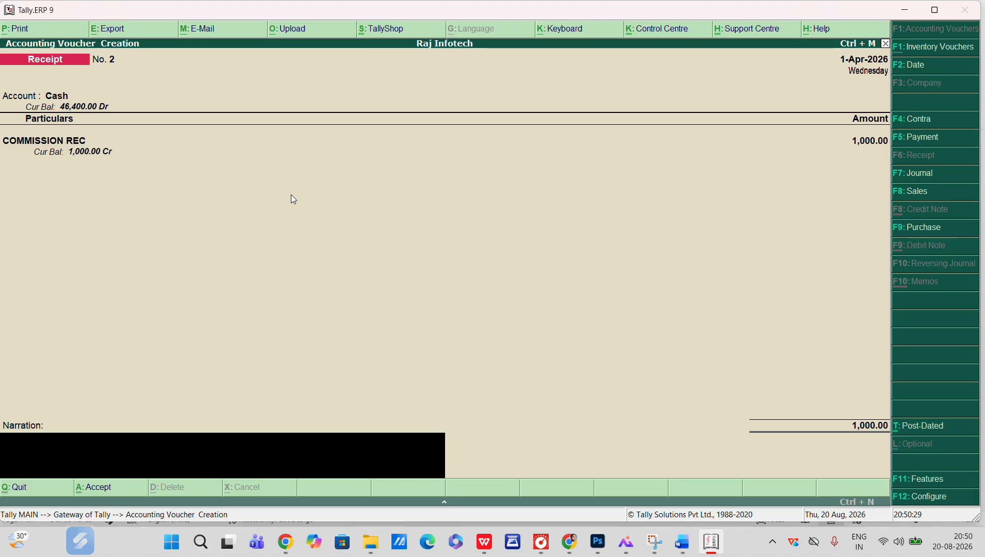
key("Return")
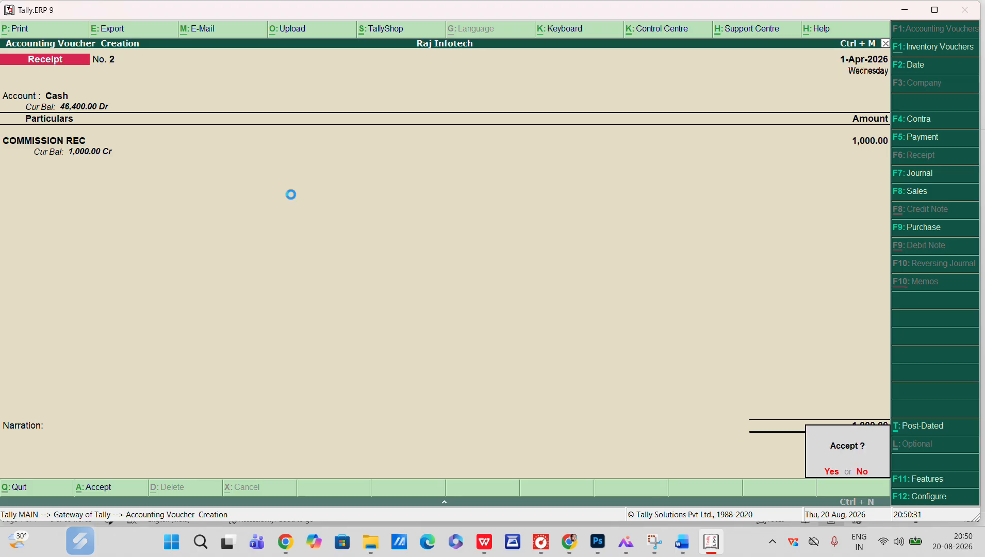
Highlight the ninth transaction, Electricity bill Paid 1600, in the task document
key("alt+Tab")
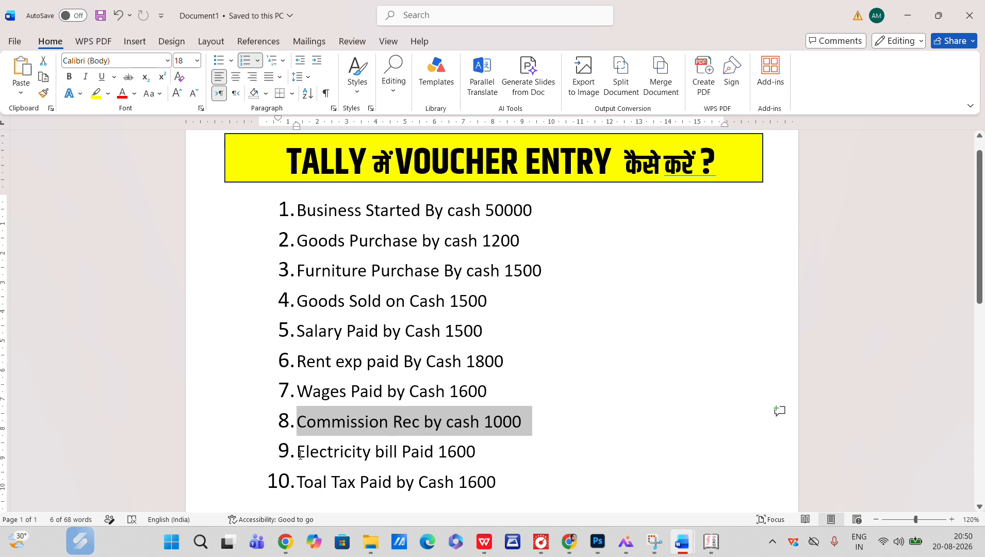
left_click_drag(299, 455, 492, 452)
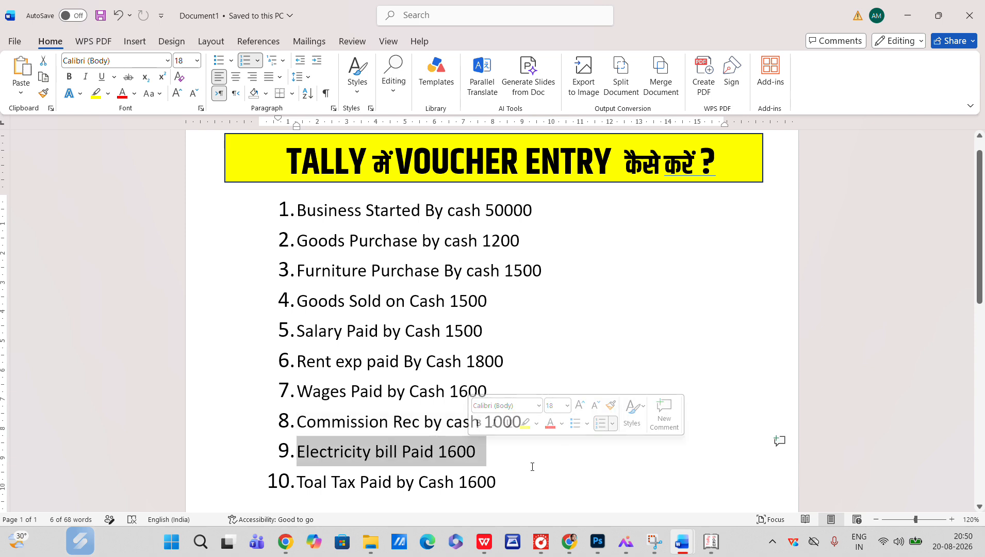
key("alt+Tab")
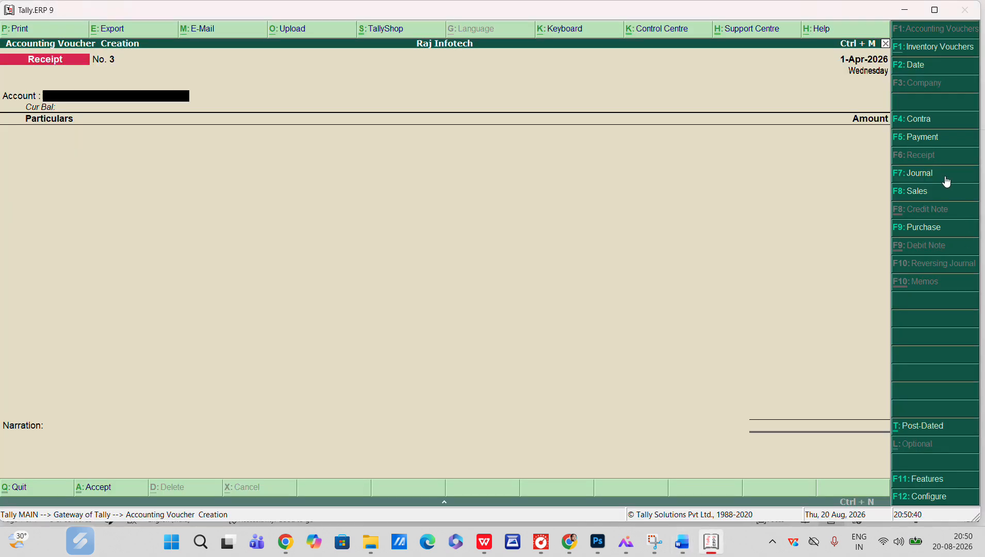
Start a Payment voucher with Cash as the account and select the electricity ledger as the particular
left_click(925, 142)
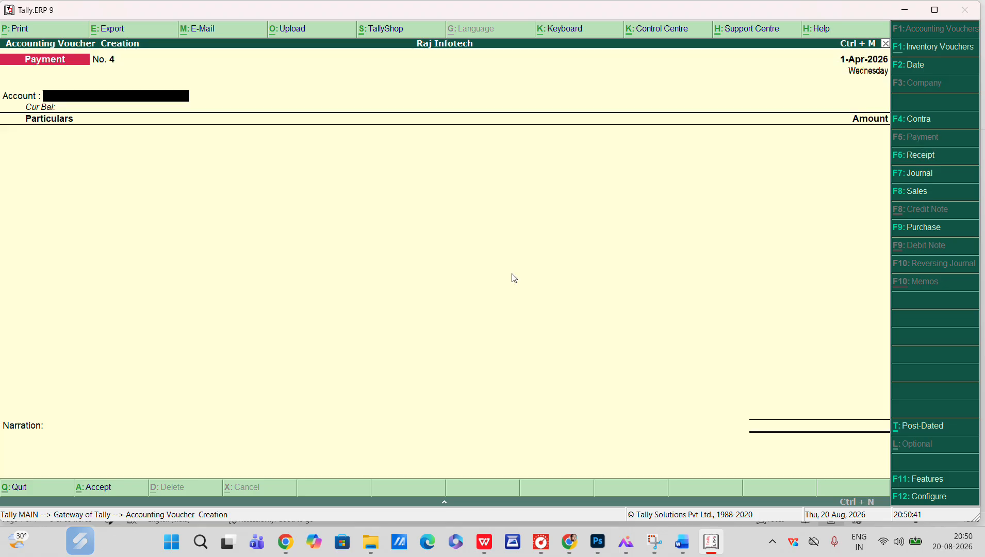
key("Return")
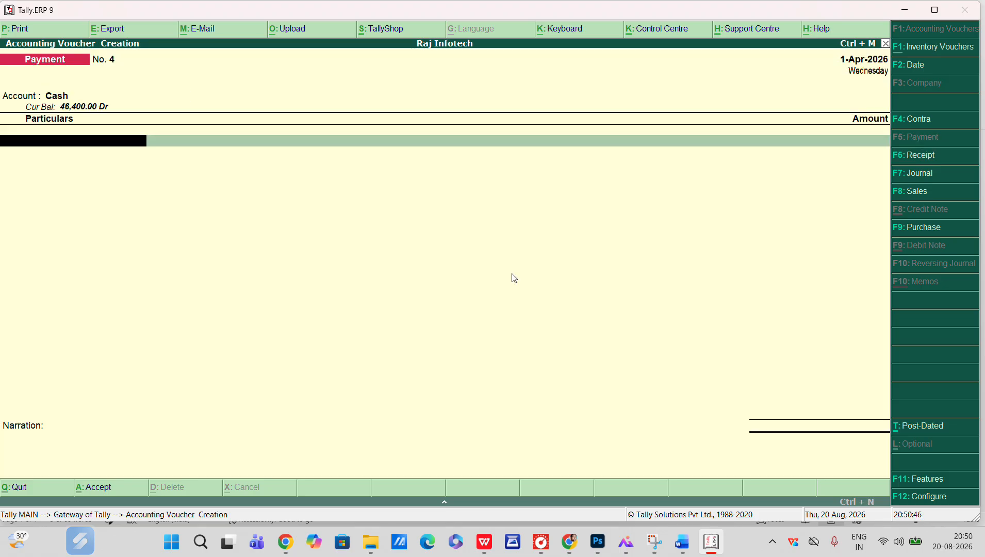
type("EL")
key("Return")
key("alt+Tab")
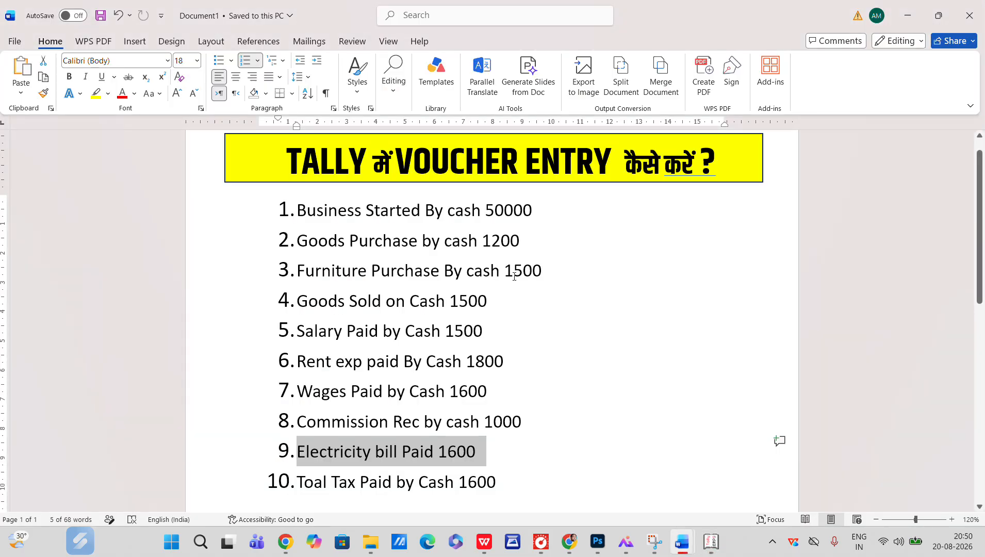
Enter 1600 as the ELECTRICITY PAID amount and accept the payment voucher
key("alt+Tab")
type("1600")
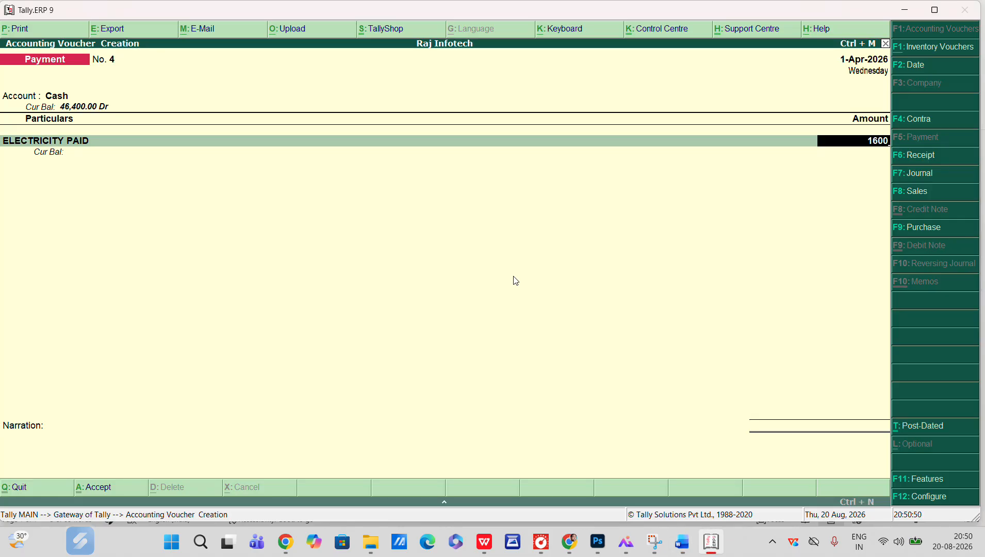
key("Return")
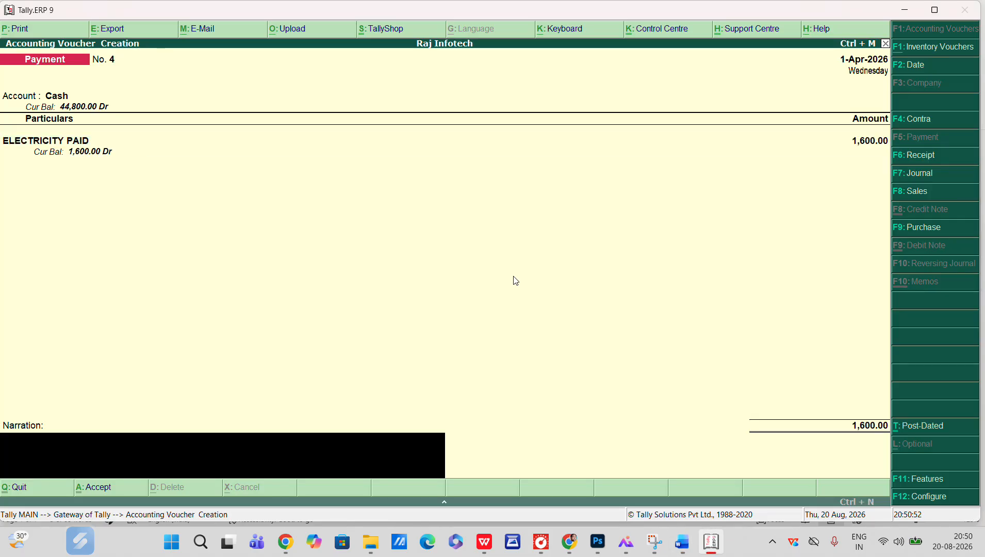
key("Return")
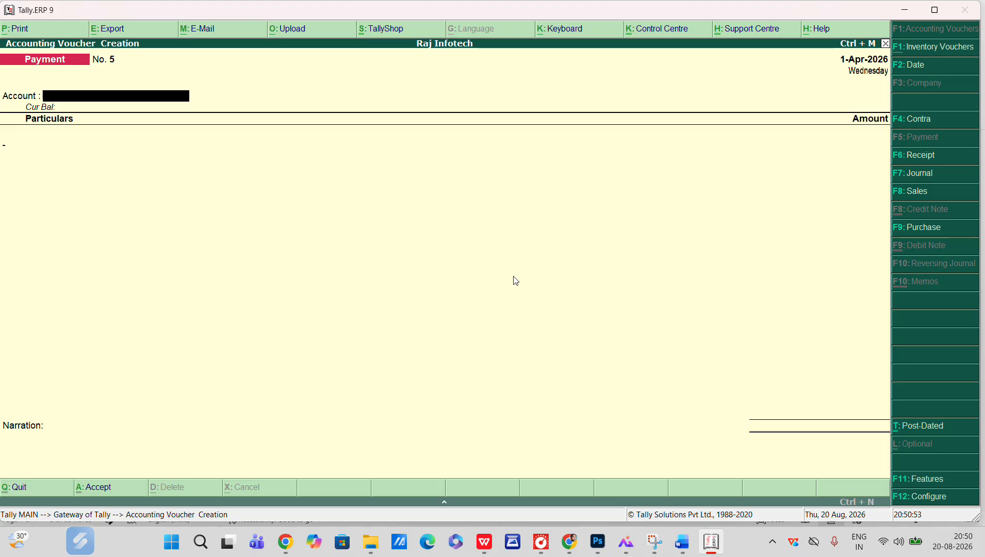
Start a new Payment voucher with Cash as the account and select TOAL TAX as the particular
key("Return")
key("alt+Tab")
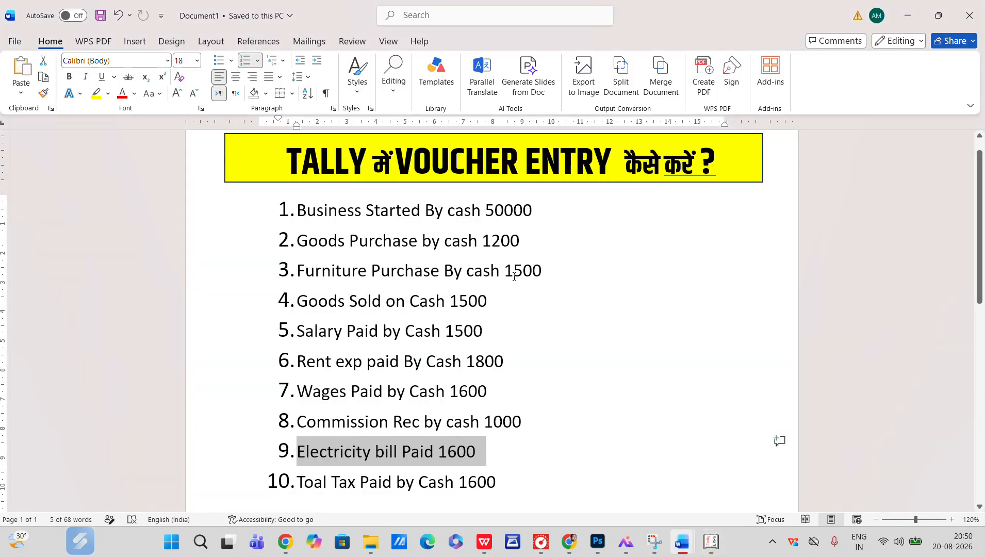
key("alt+Tab")
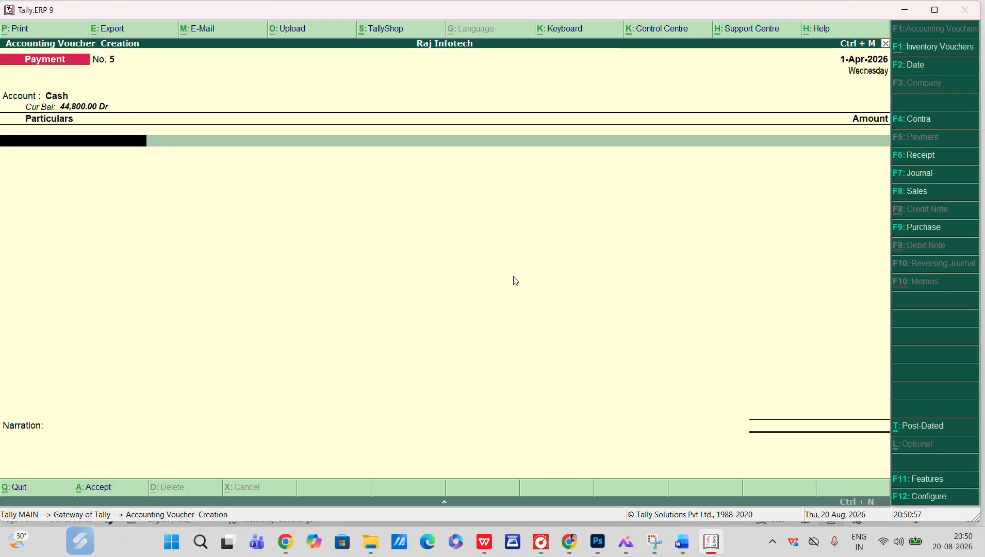
type("TO")
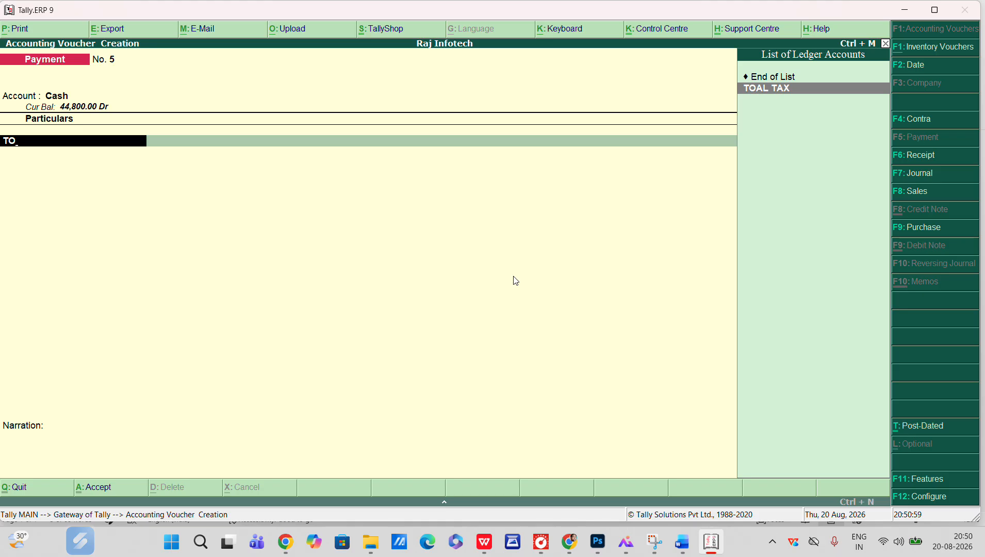
Enter 1600 as the TOAL TAX amount and accept the payment voucher
key("alt+Tab")
key("alt+Tab")
type("1600")
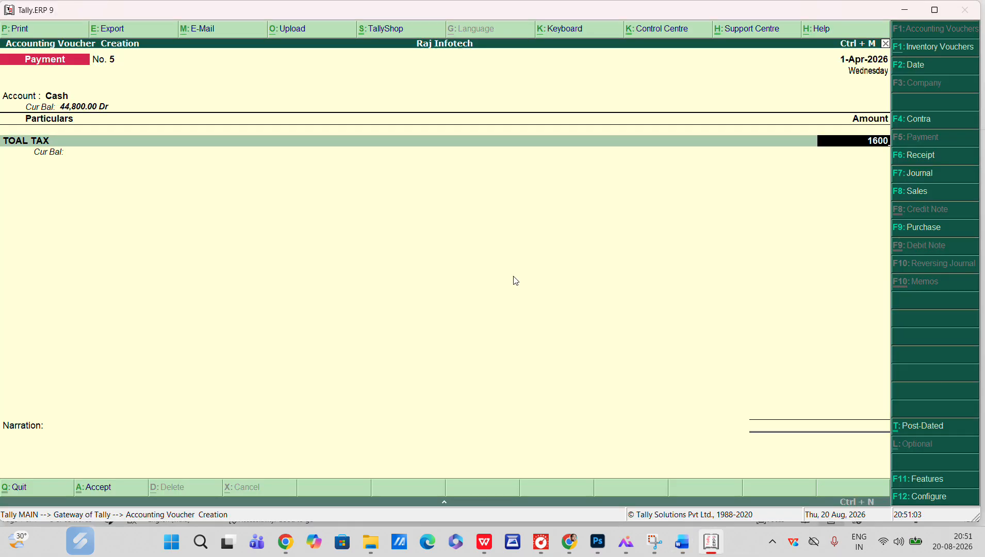
key("Return")
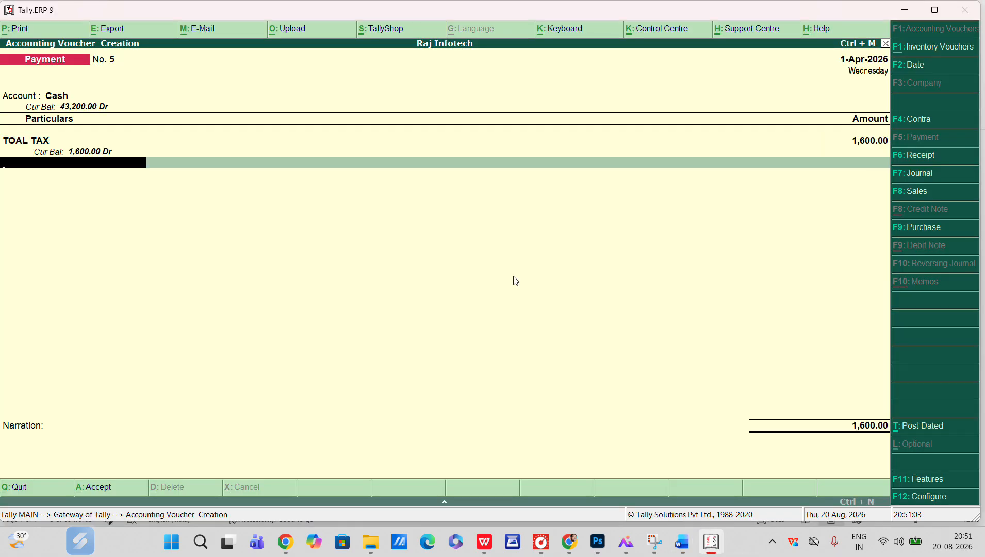
key("Return")
key("Return")
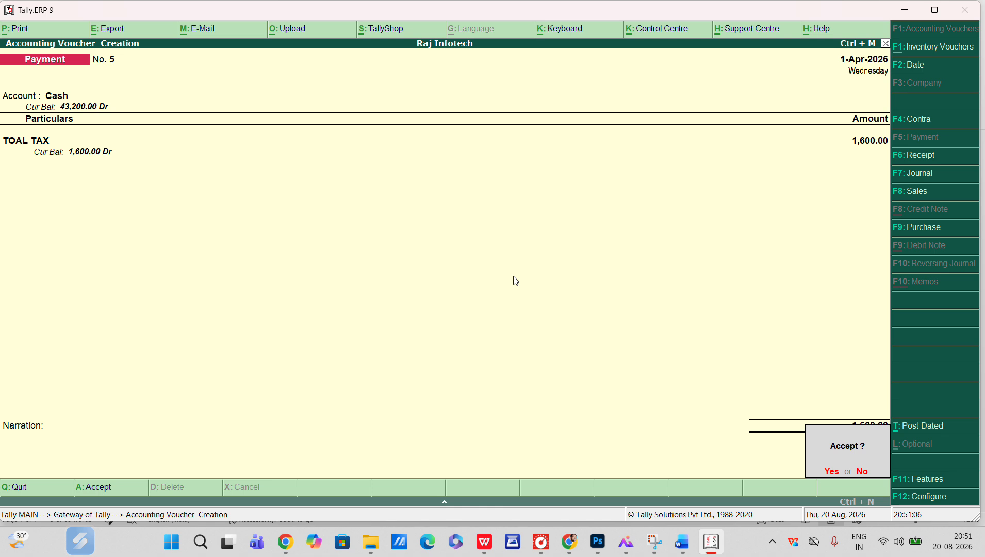
key("Return")
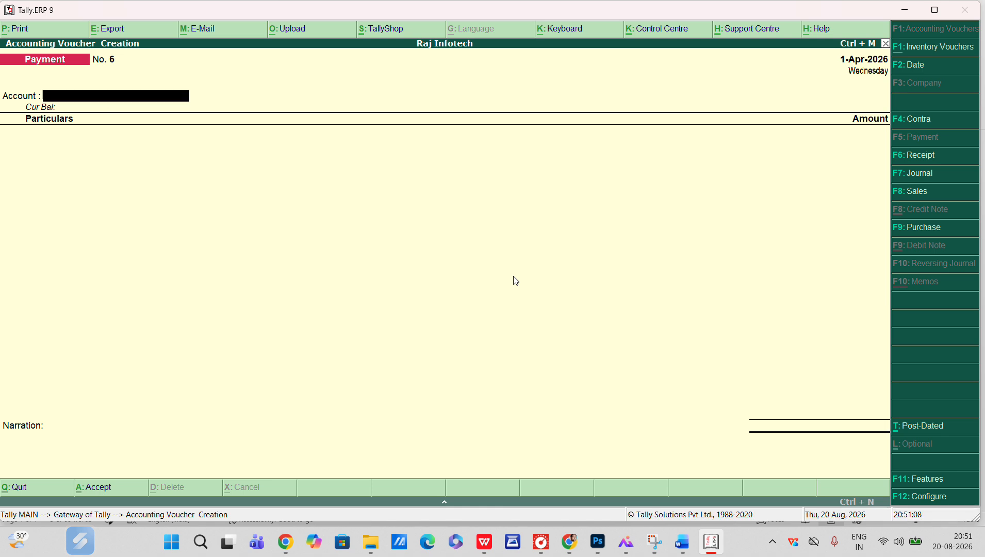
Quit voucher entry and open the Day Book from the Display menu
key("Escape")
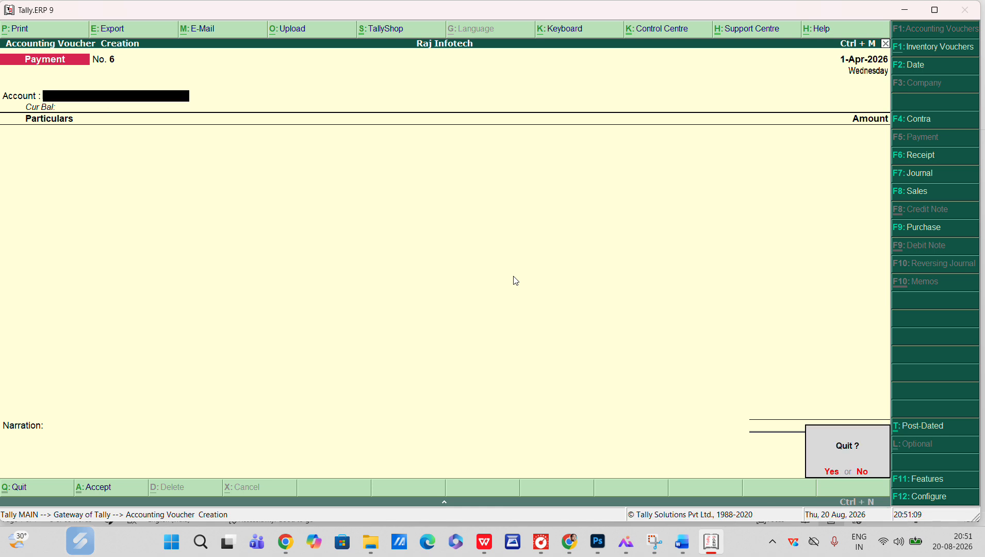
key("Return")
key("Down")
key("Down")
key("Down")
key("Down")
key("Down")
key("Down")
key("Down")
key("Down")
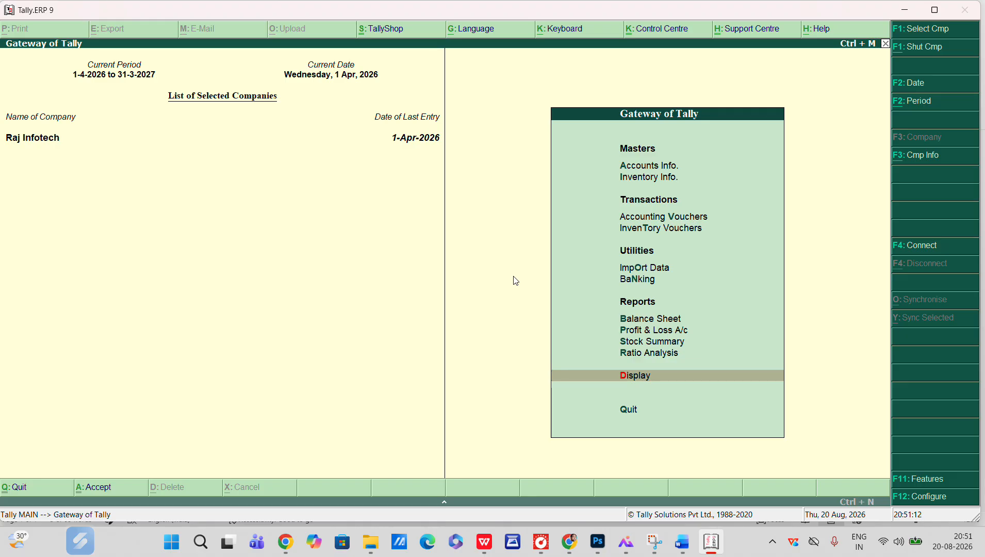
key("Return")
Open the TOAL TAX payment voucher from the Day Book for review and close it
key("Down")
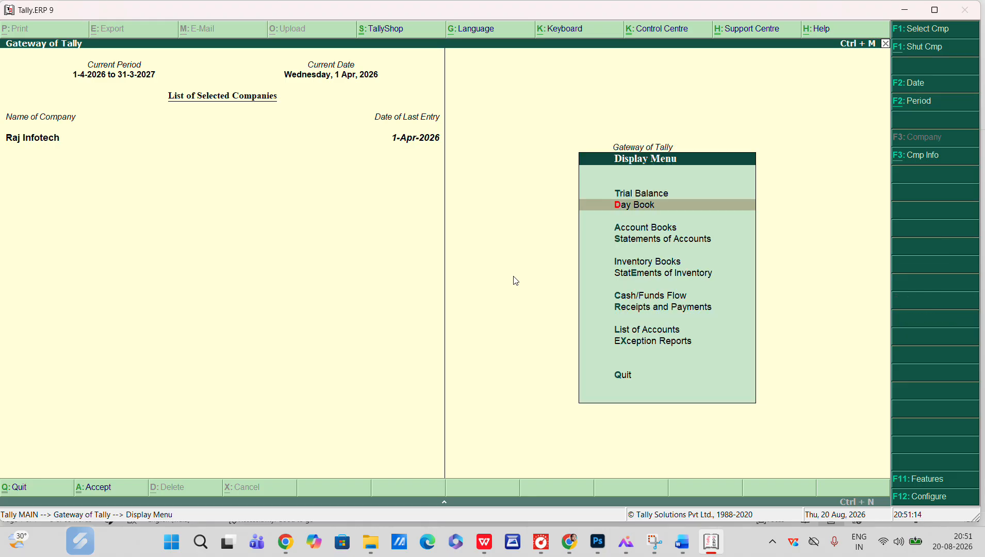
key("Return")
key("Down")
key("Down")
key("Down")
key("Down")
key("Down")
key("Down")
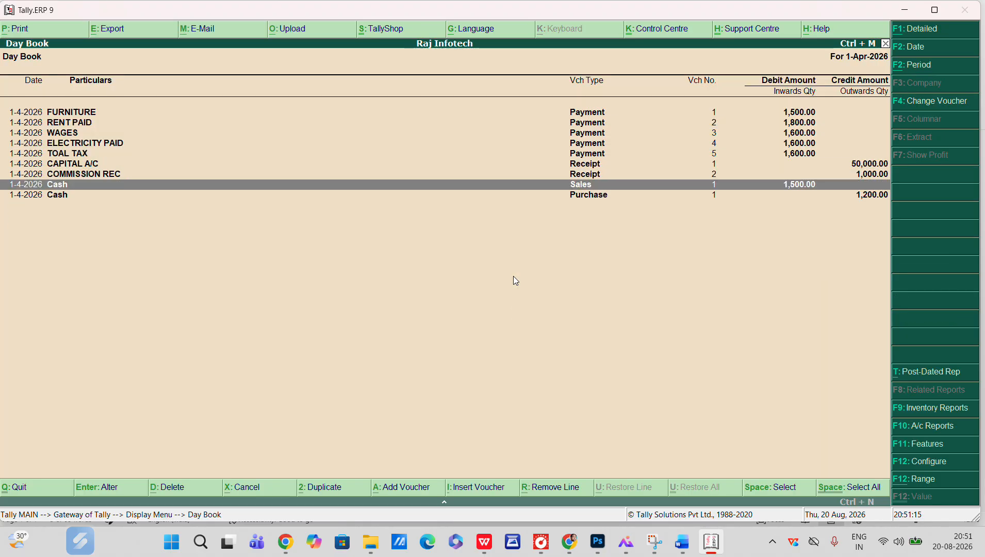
key("Up")
key("Up")
key("Up")
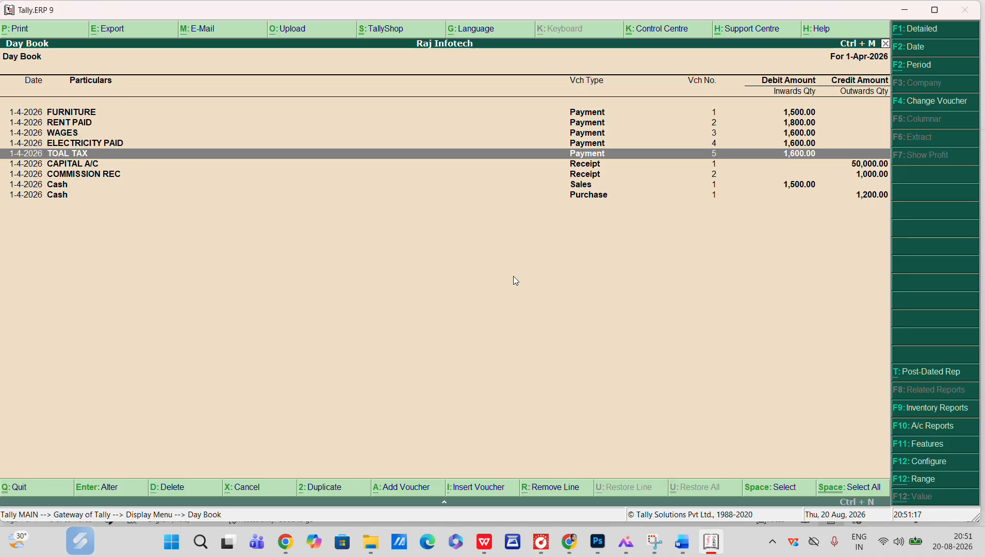
key("Return")
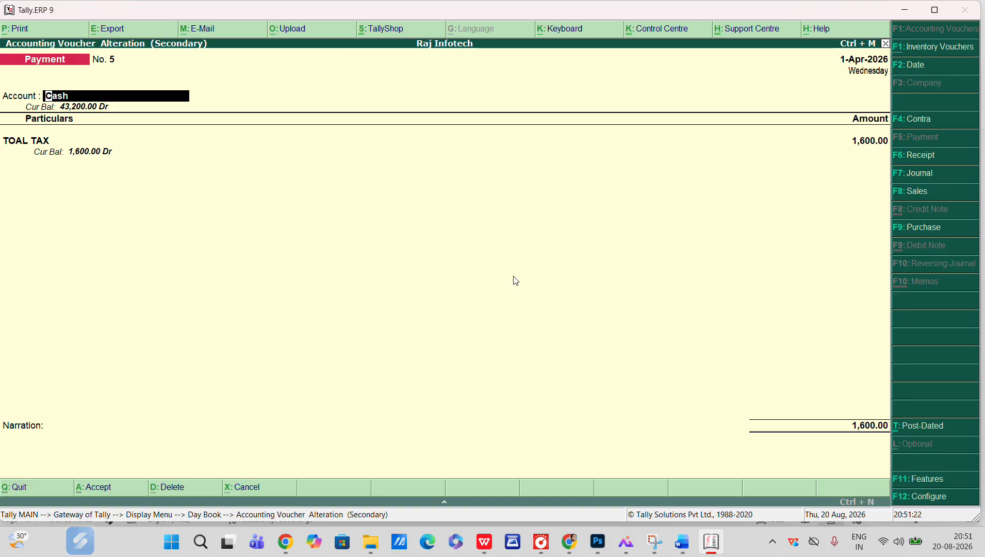
key("alt+s")
key("Escape")
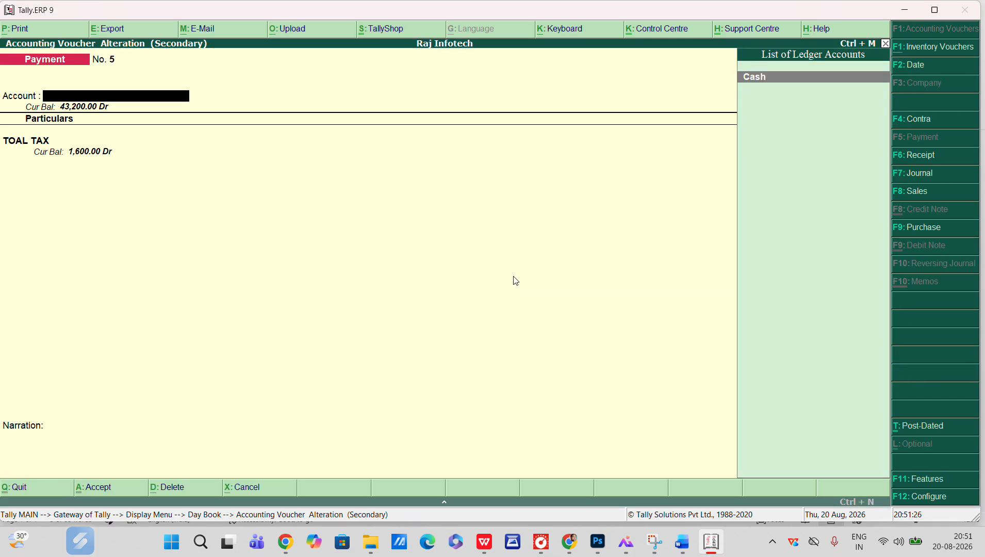
key("Escape")
key("Return")
Open the CAPITAL A/C receipt voucher for review, cancel its deletion, and leave the Day Book
key("Down")
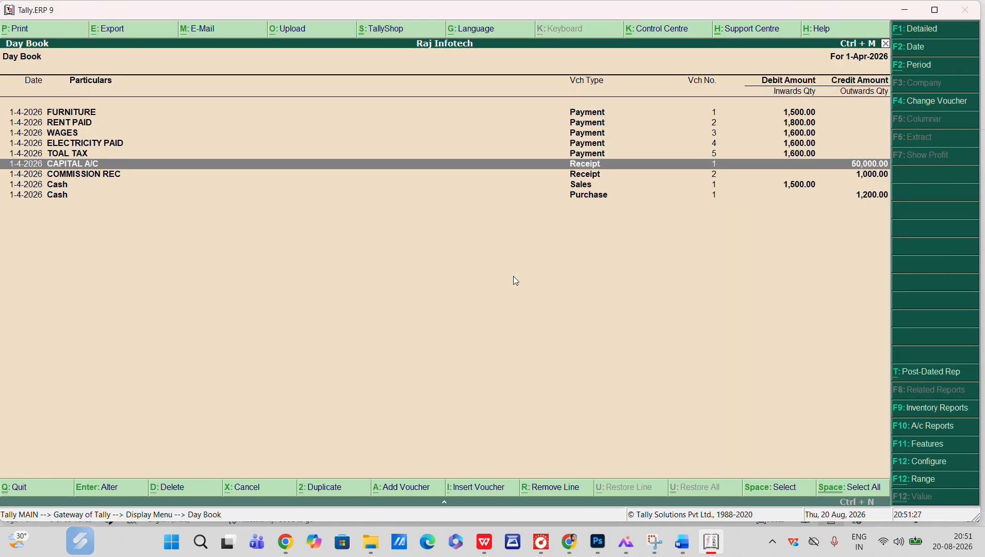
key("Return")
key("Escape")
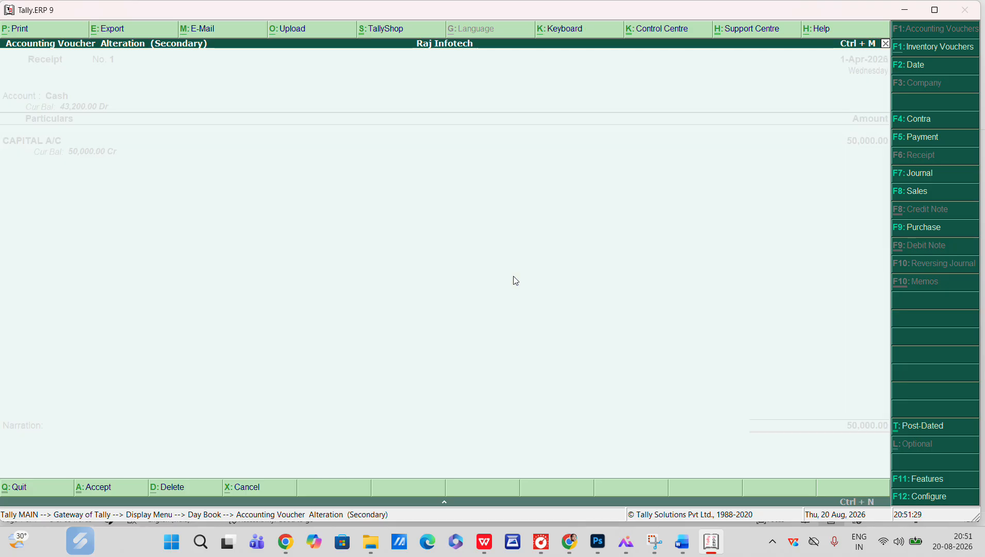
key("alt+d")
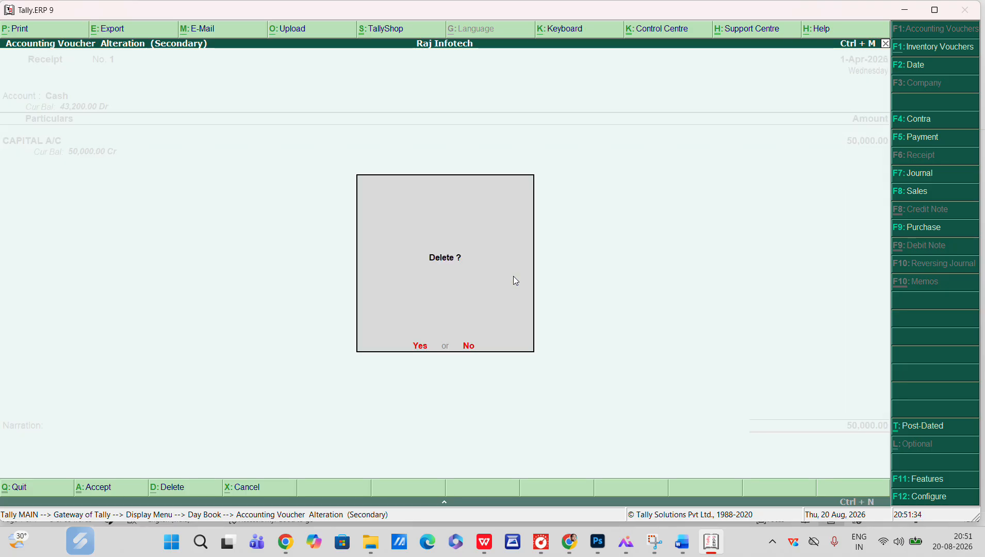
key("Escape")
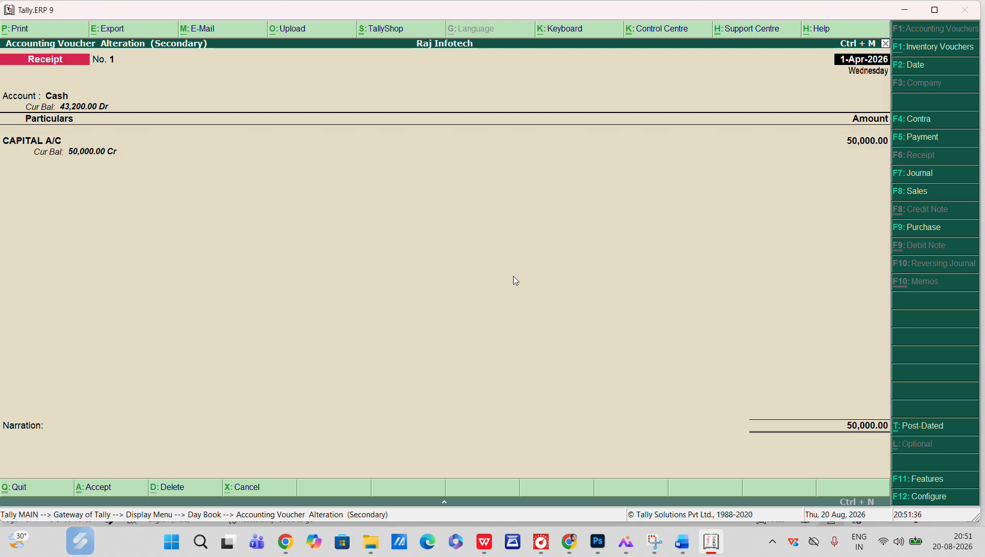
key("Escape")
key("Return")
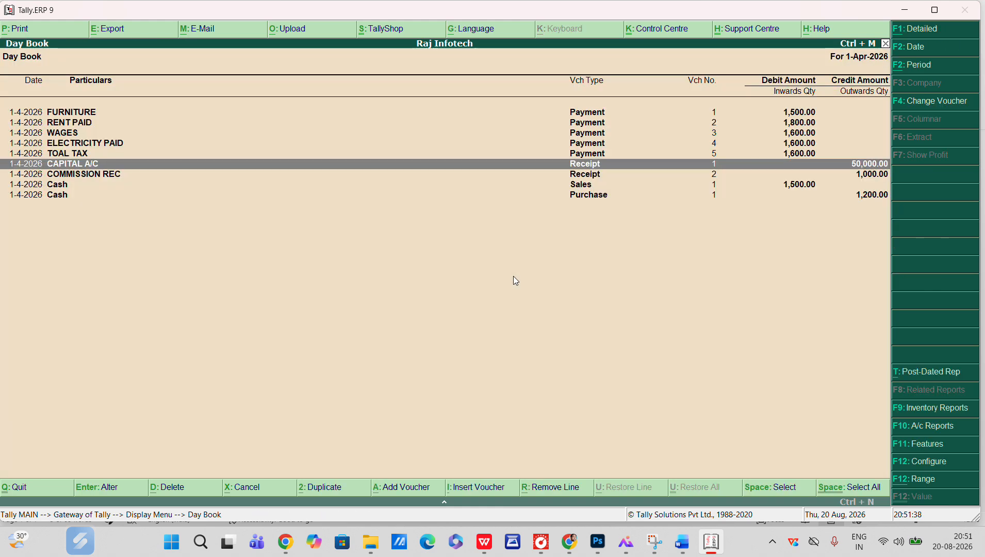
key("Up")
key("Up")
key("Up")
key("Up")
key("Down")
key("Down")
key("Down")
key("Down")
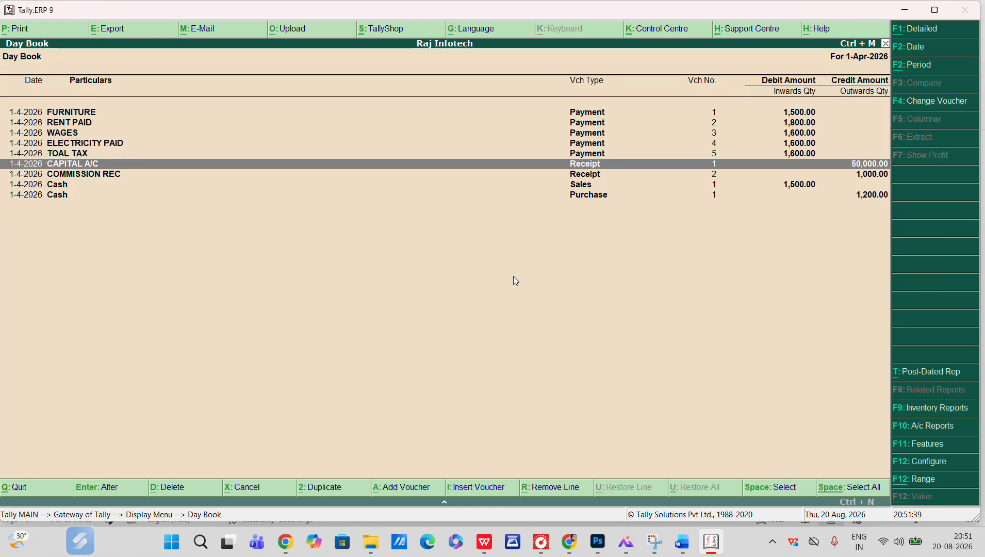
key("Escape")
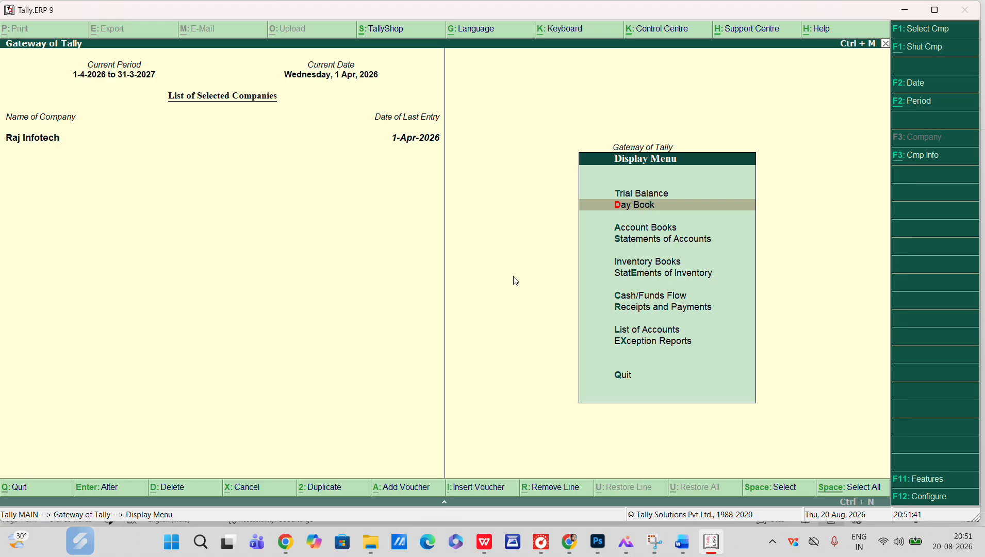
Open the Trial Balance report to review the balances and close it
key("Up")
key("Return")
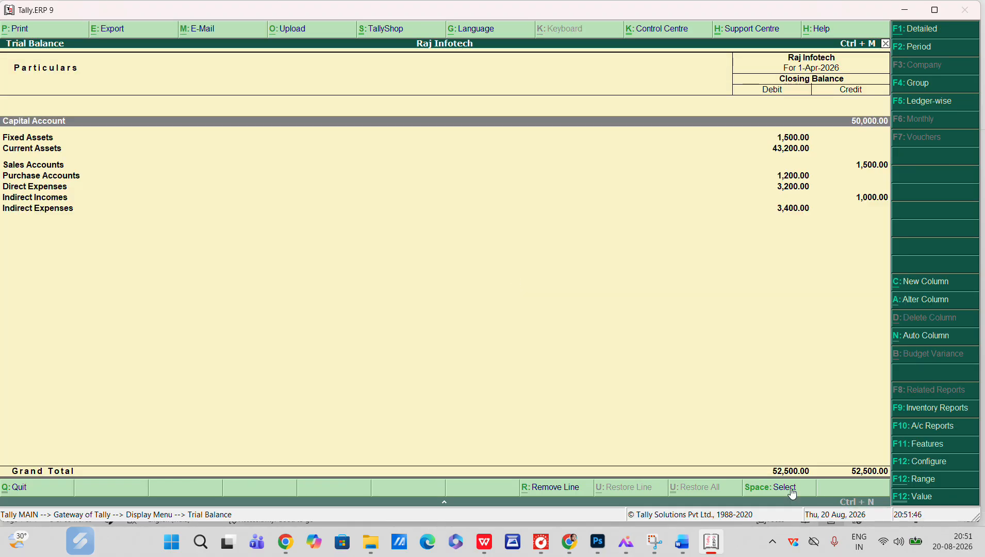
key("Escape")
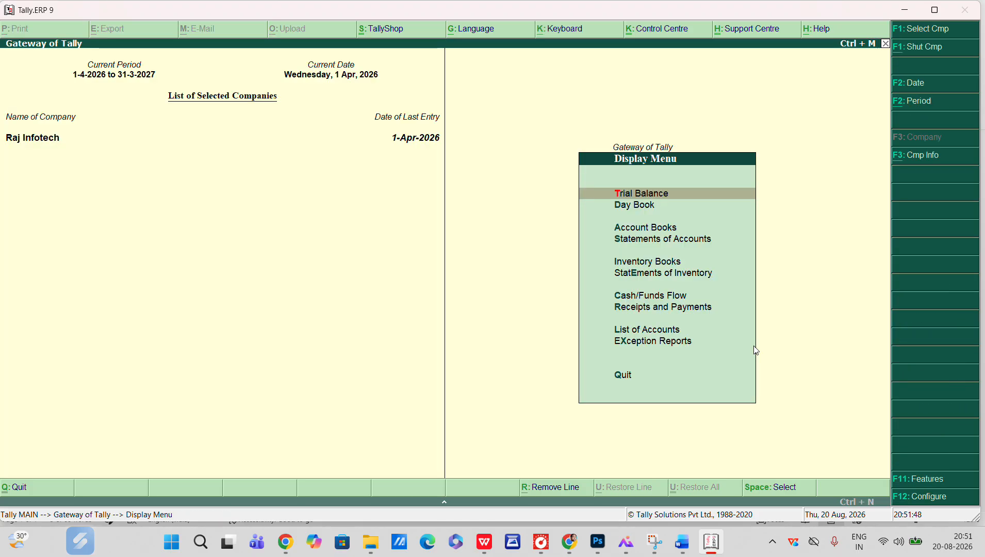
Open the Balance Sheet report to review it and return to the Gateway of Tally
key("Escape")
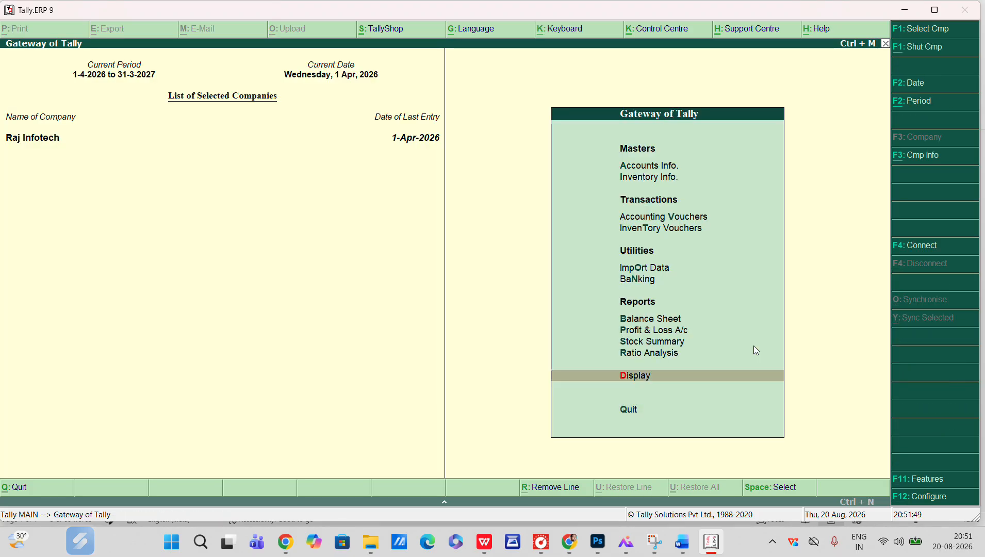
key("b")
key("Return")
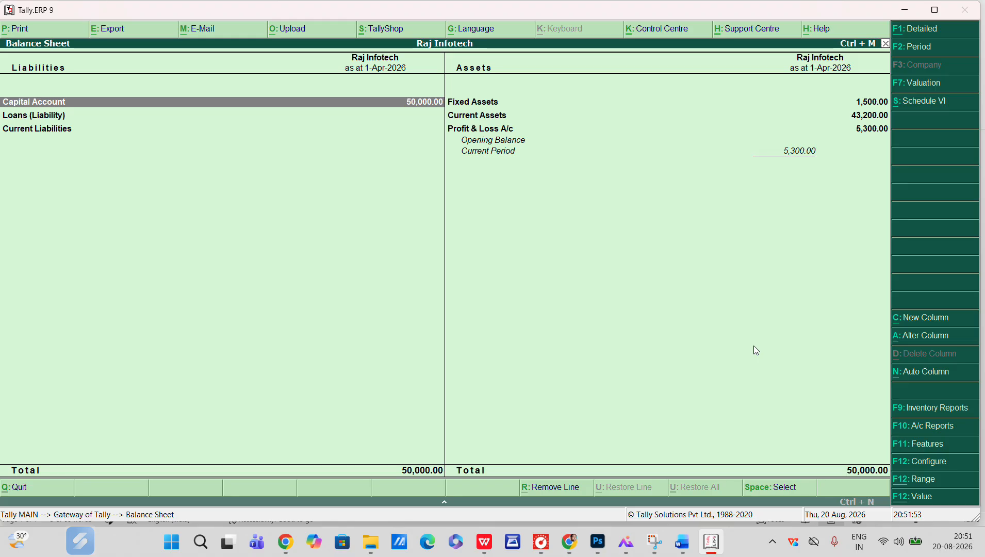
key("Escape")
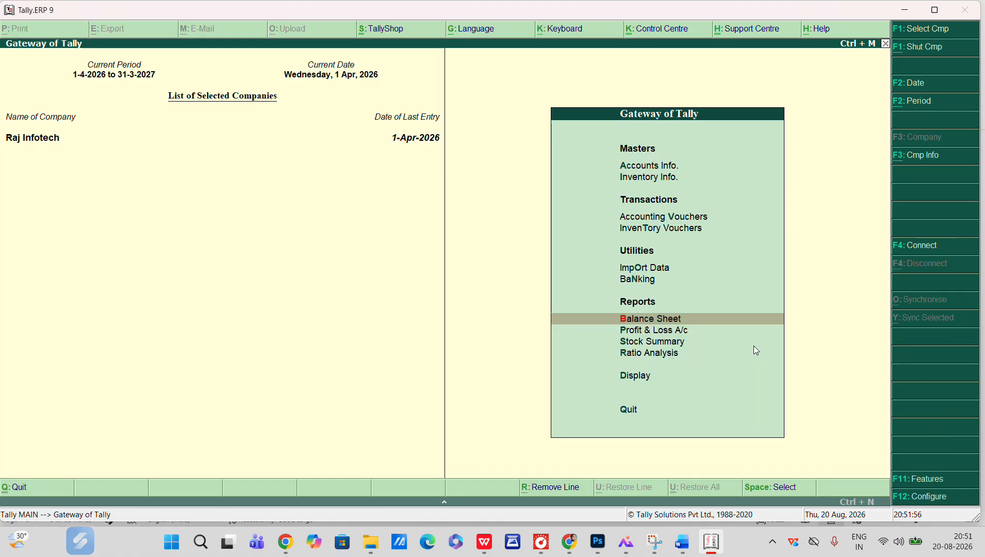